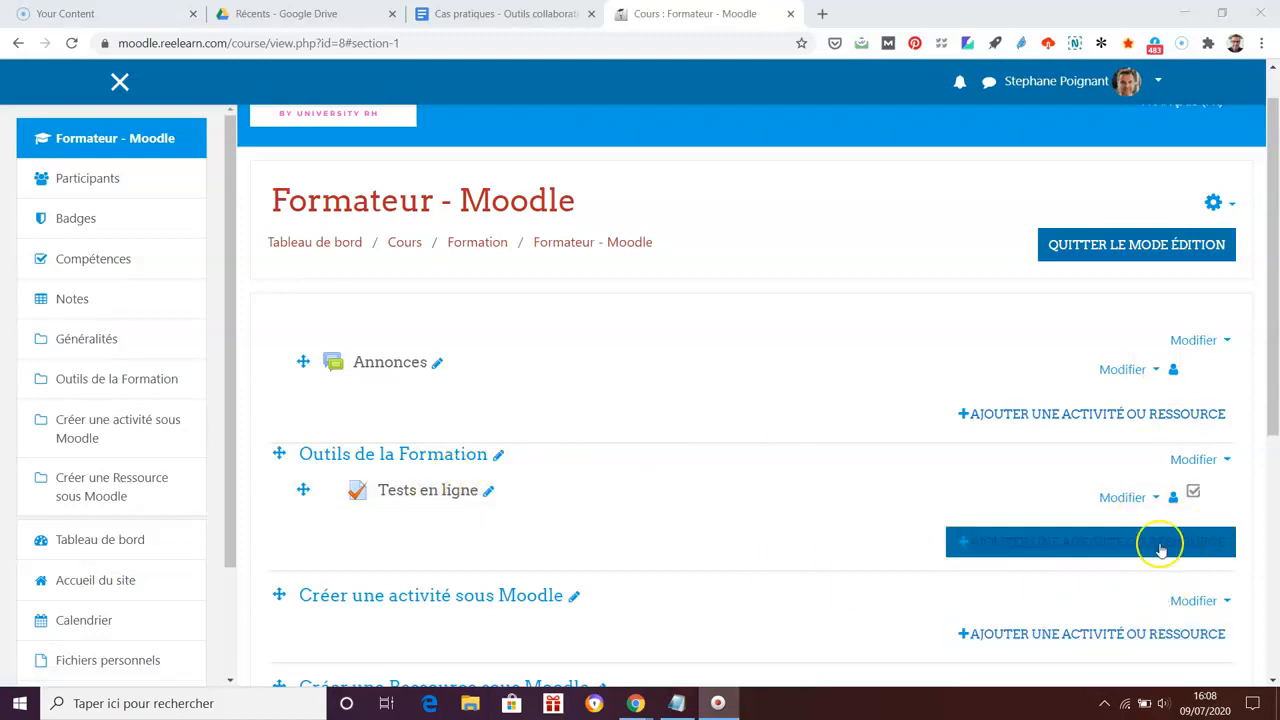
# Step: Open the settings of the "Tests en ligne" quiz and save them unchanged to display the quiz page
pyautogui.click(1125, 497)
pyautogui.click(1118, 515)
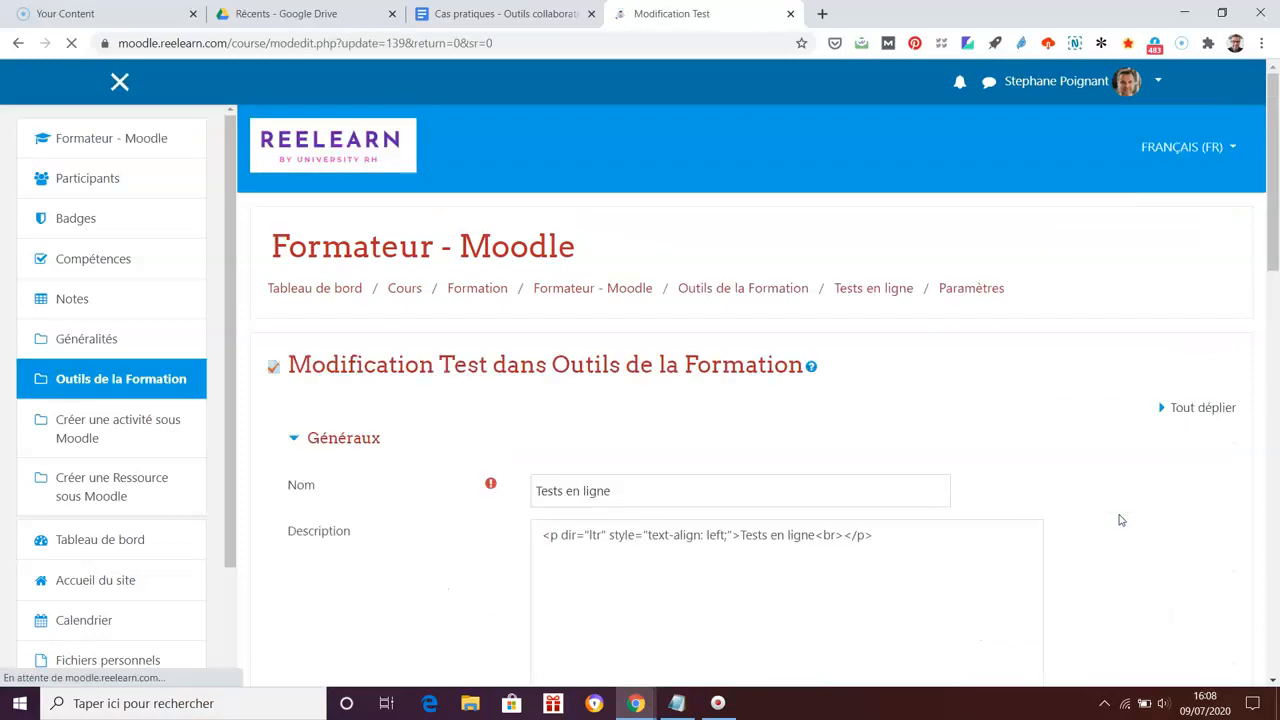
pyautogui.moveTo(1270, 160); pyautogui.dragTo(1272, 540)
pyautogui.click(921, 507)
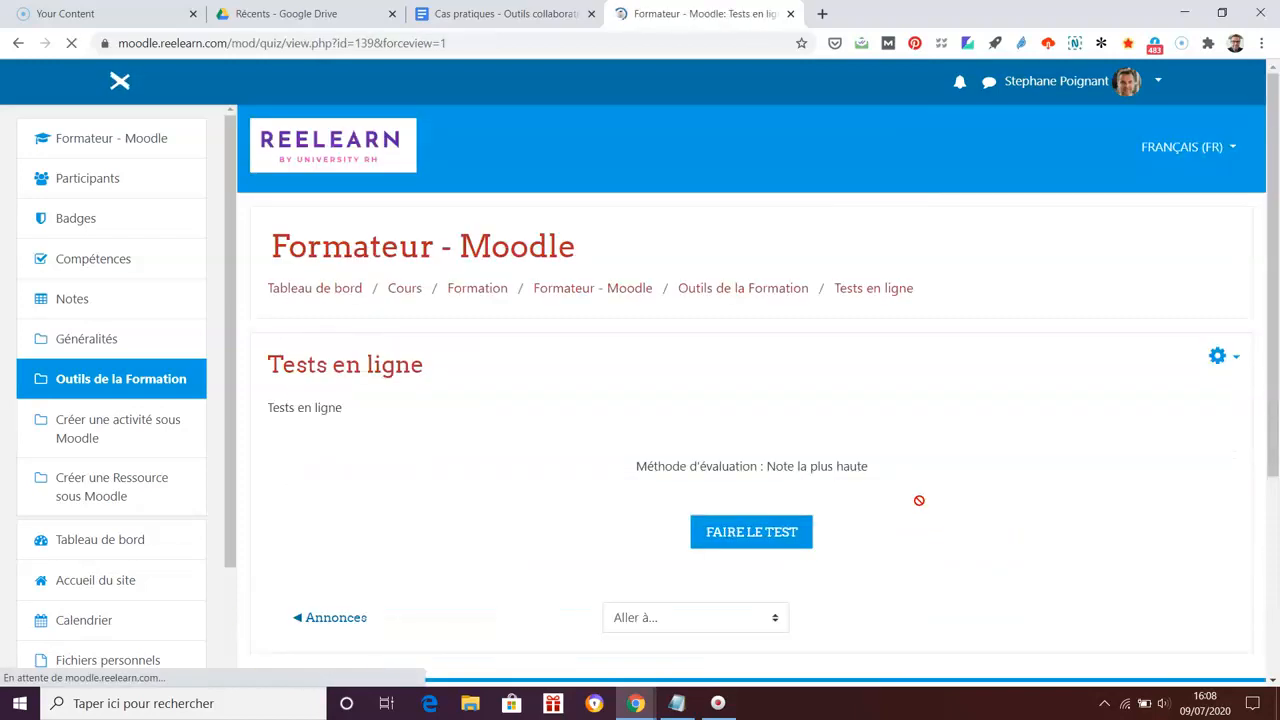
# Step: Open the question editing page of the "Tests en ligne" quiz
pyautogui.scroll(-1, 1250, 345)
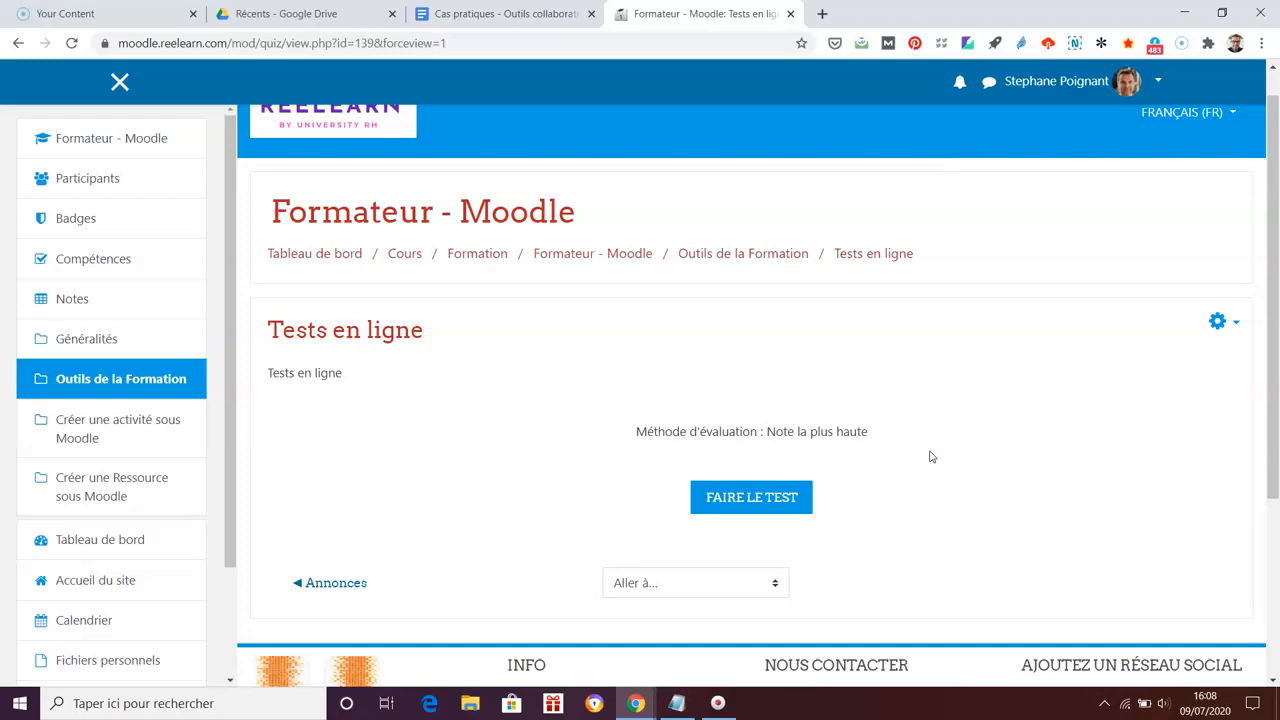
pyautogui.click(1234, 322)
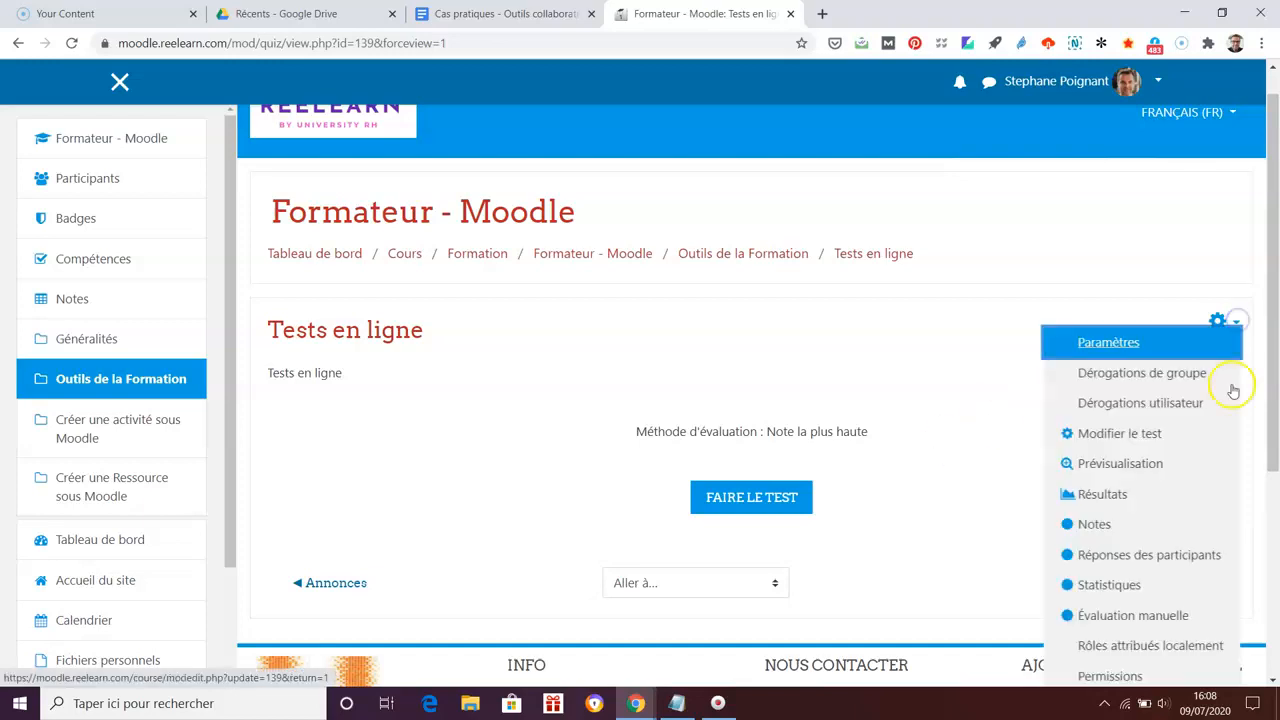
pyautogui.click(1166, 436)
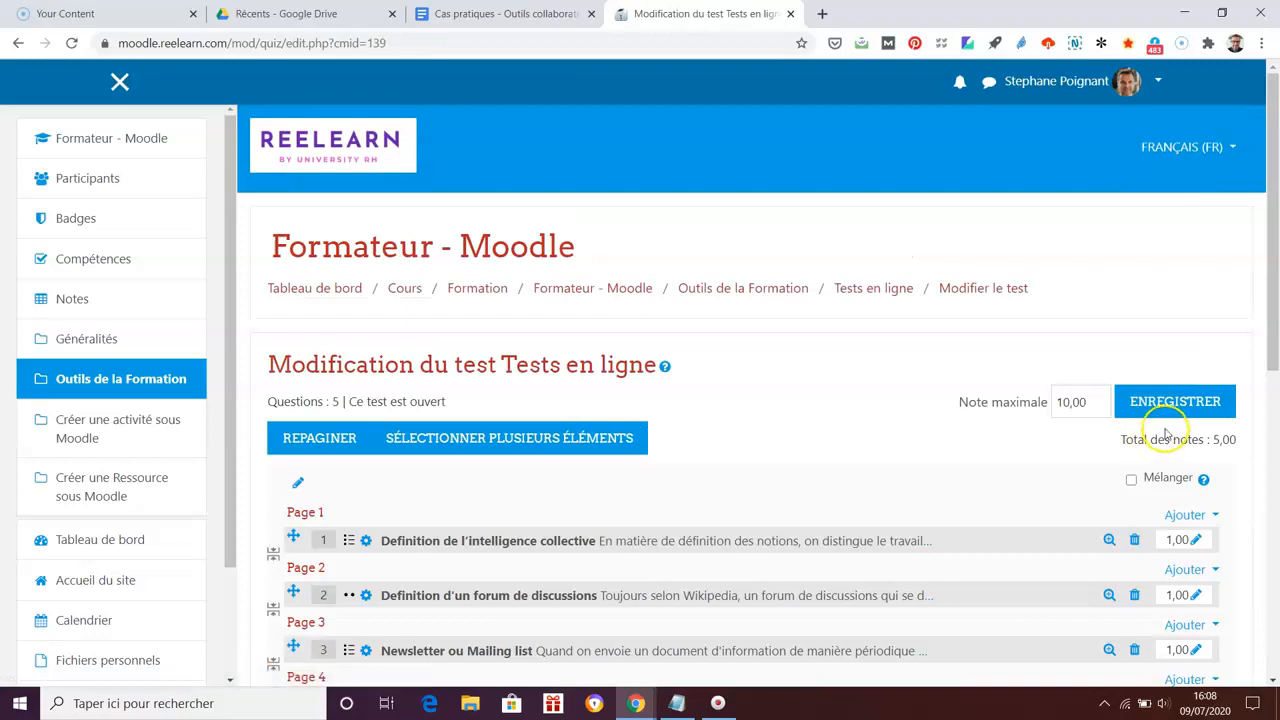
# Step: Add a new question of type "Sélectionner les mots manquants" after the last quiz question, on page 5
pyautogui.moveTo(1273, 343); pyautogui.dragTo(1273, 428)
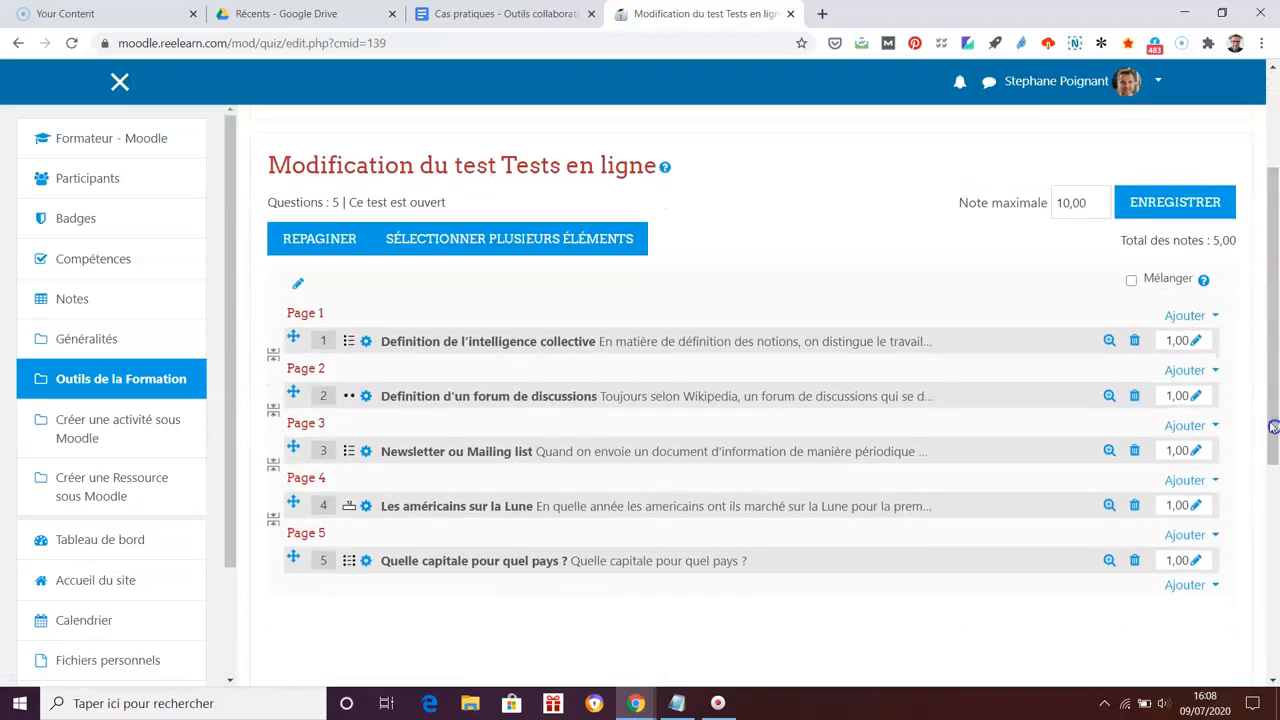
pyautogui.click(1192, 587)
pyautogui.click(1142, 609)
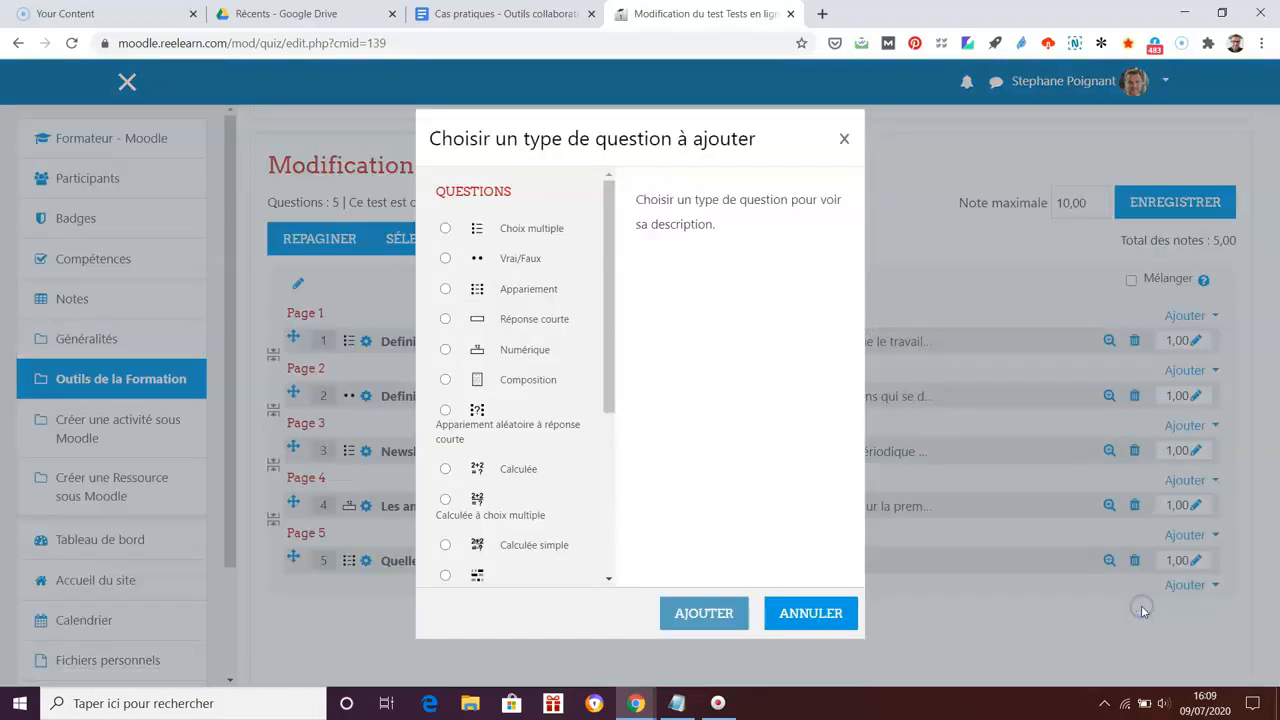
pyautogui.moveTo(611, 389); pyautogui.dragTo(602, 548)
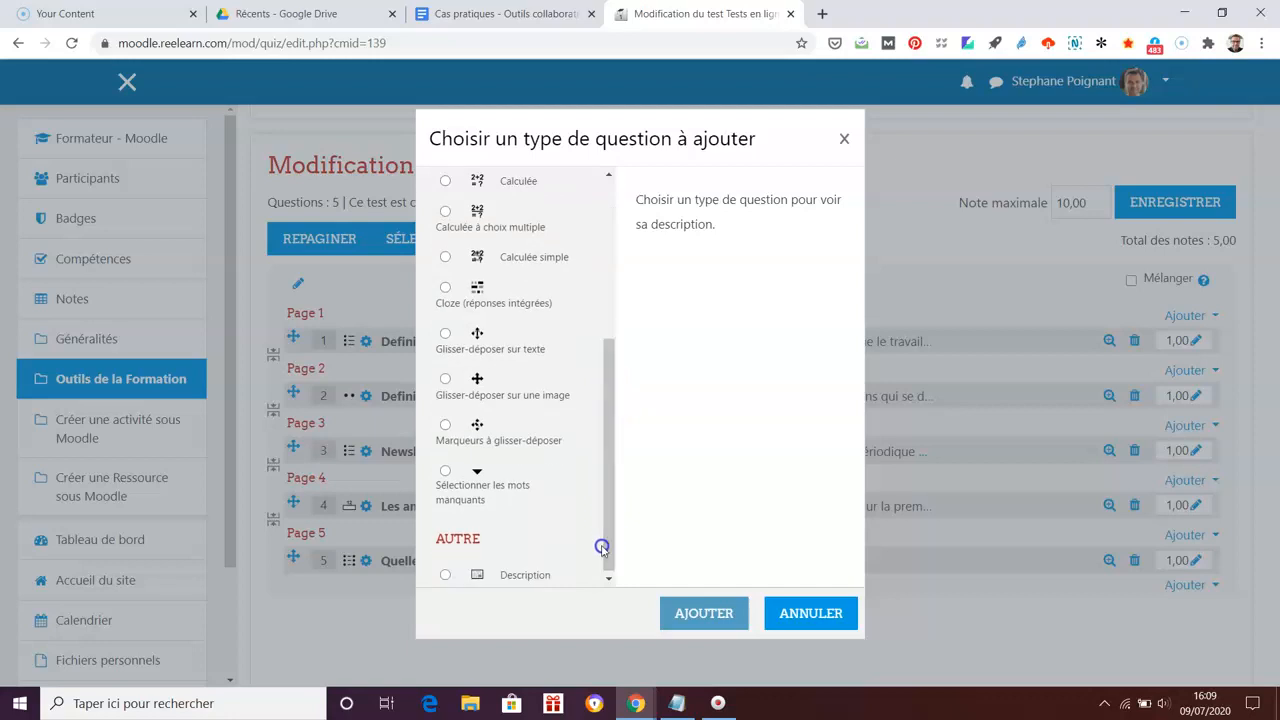
pyautogui.click(453, 477)
pyautogui.click(703, 613)
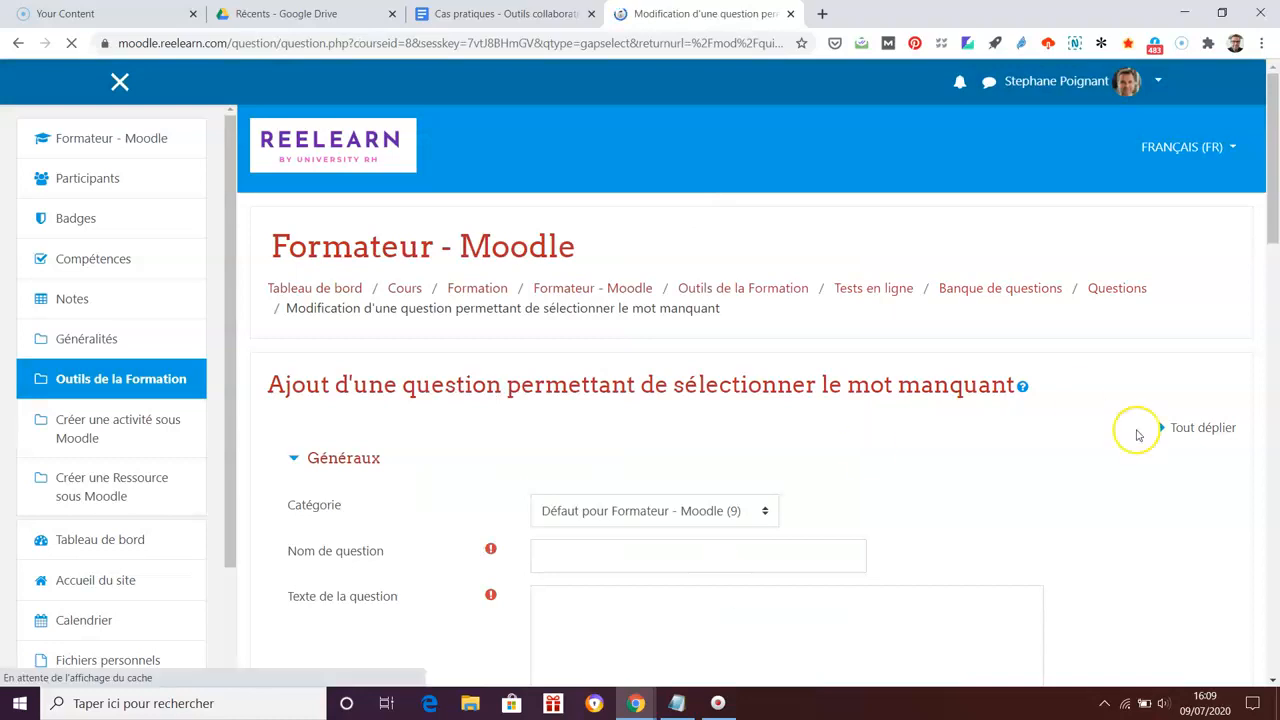
# Step: Name the new question "Trouvez le mot manquant"
pyautogui.scroll(-1, 1263, 508)
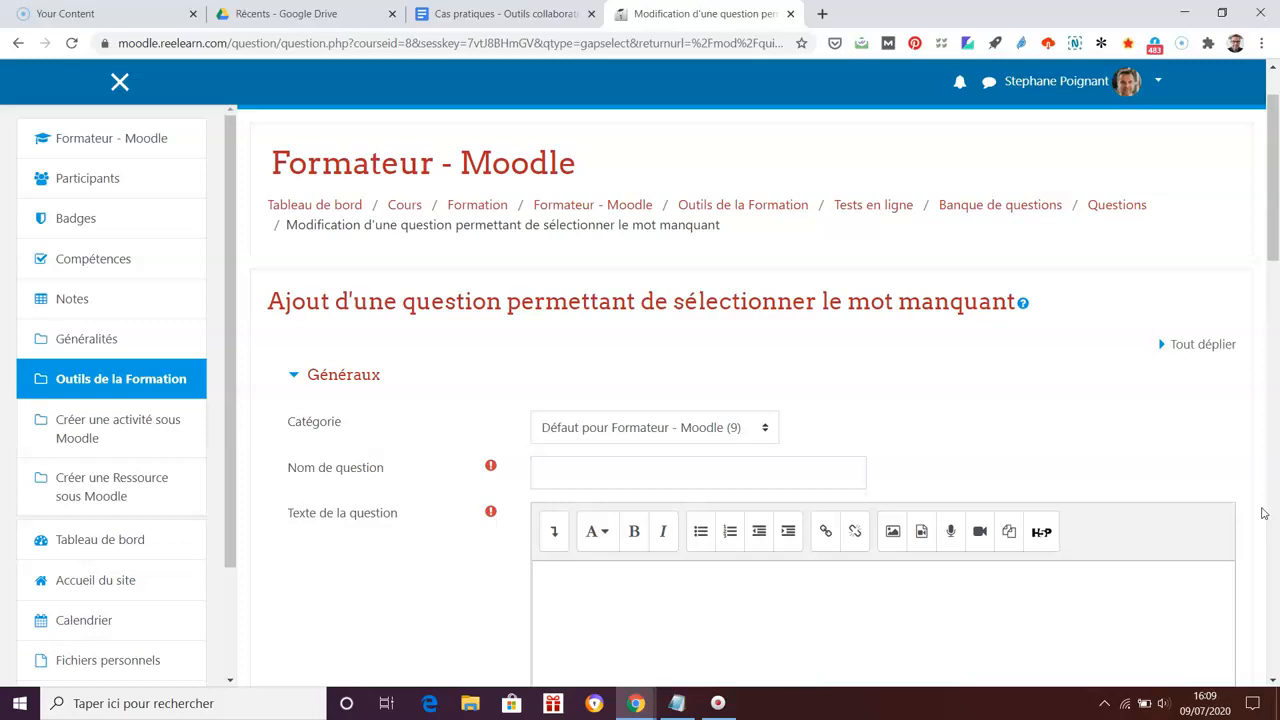
pyautogui.moveTo(1277, 184); pyautogui.dragTo(1271, 243)
pyautogui.click(738, 301)
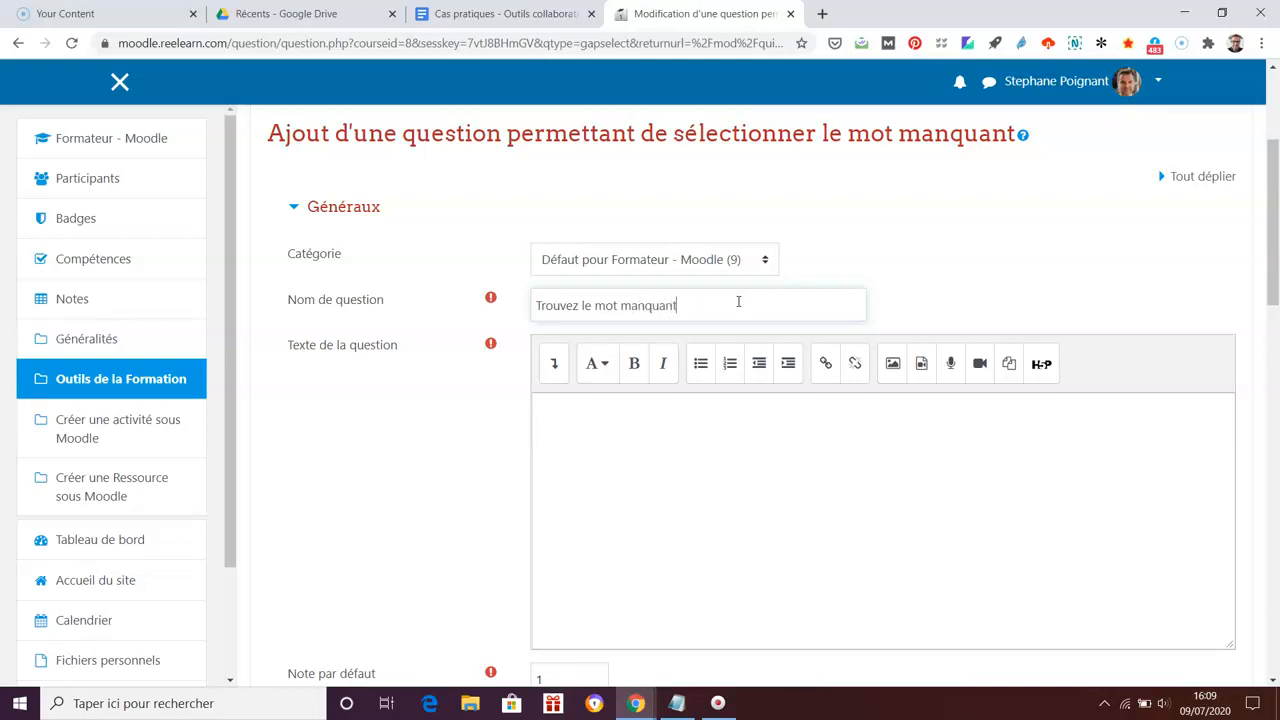
pyautogui.doubleClick(642, 302)
# Step: Copy the complete forum paragraphs without placeholders from Notepad into the question text, and check the numbered choice fields
pyautogui.click(677, 458)
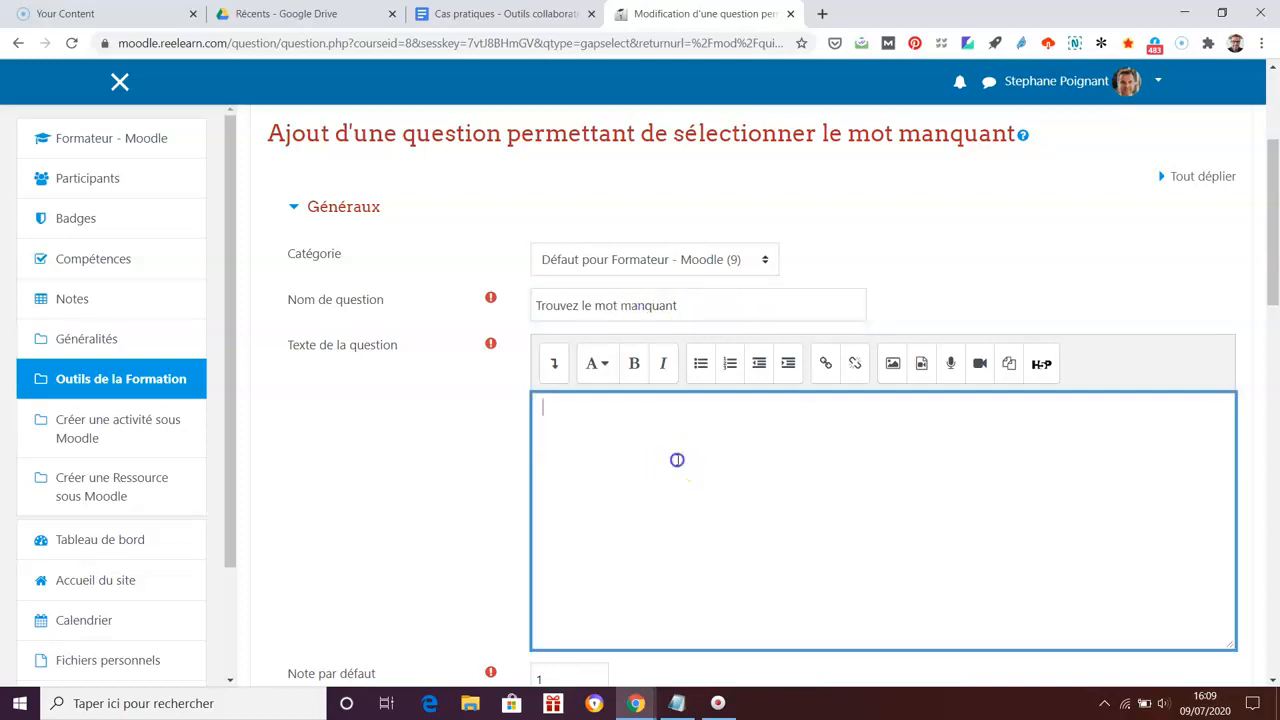
pyautogui.scroll(-1, 677, 459)
pyautogui.hotkey('alt', 'Tab')
pyautogui.hotkey('alt', 'Tab')
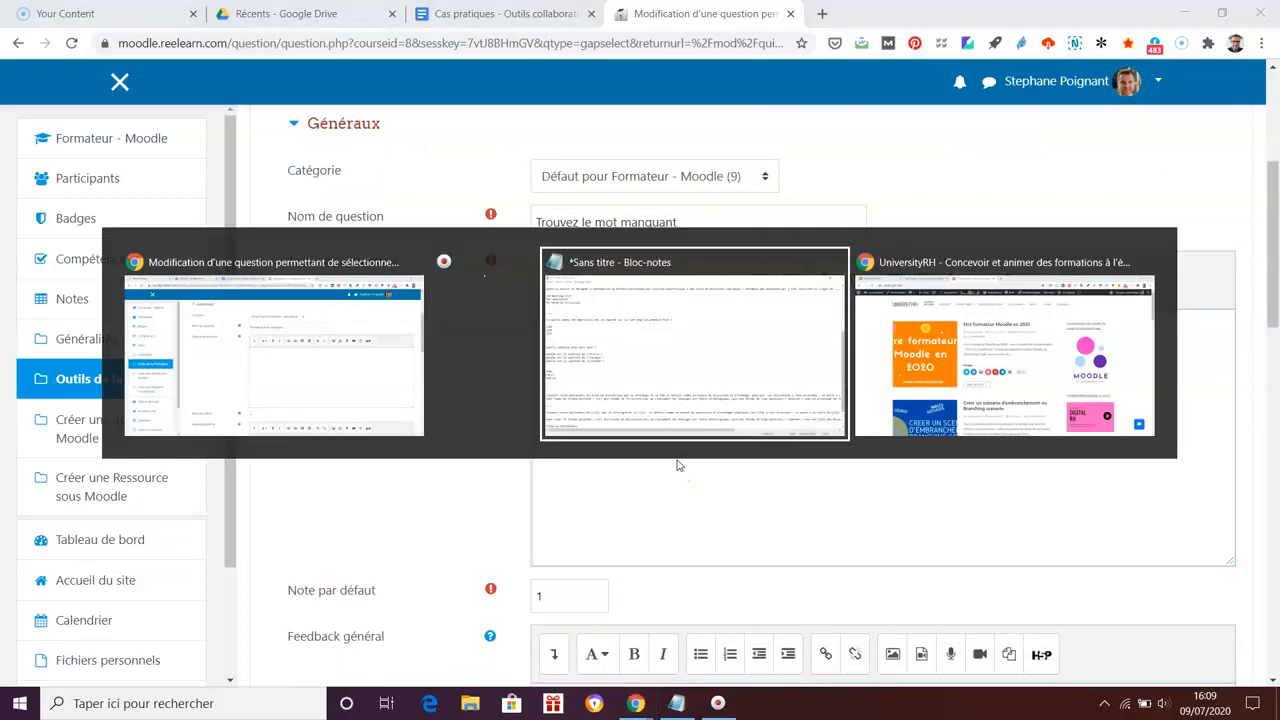
pyautogui.moveTo(5, 470); pyautogui.dragTo(20, 492)
pyautogui.hotkey('ctrl', 'c')
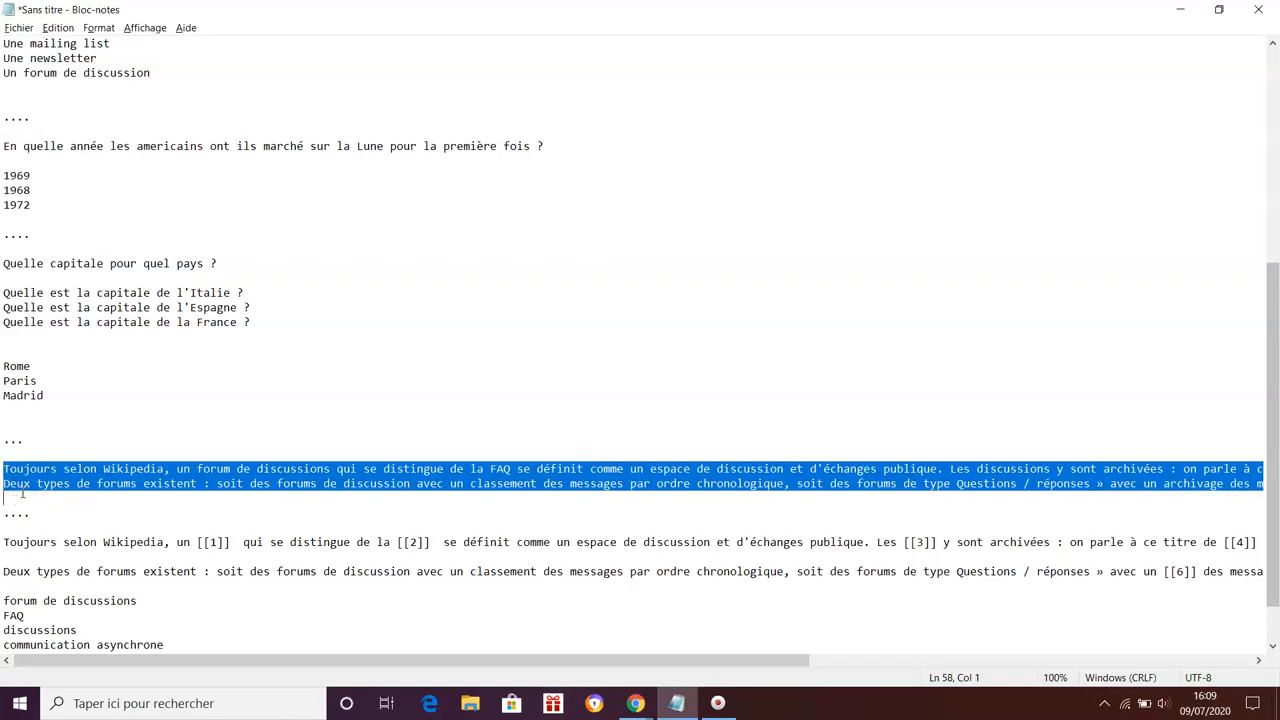
pyautogui.hotkey('alt', 'Tab')
pyautogui.hotkey('ctrl', 'v')
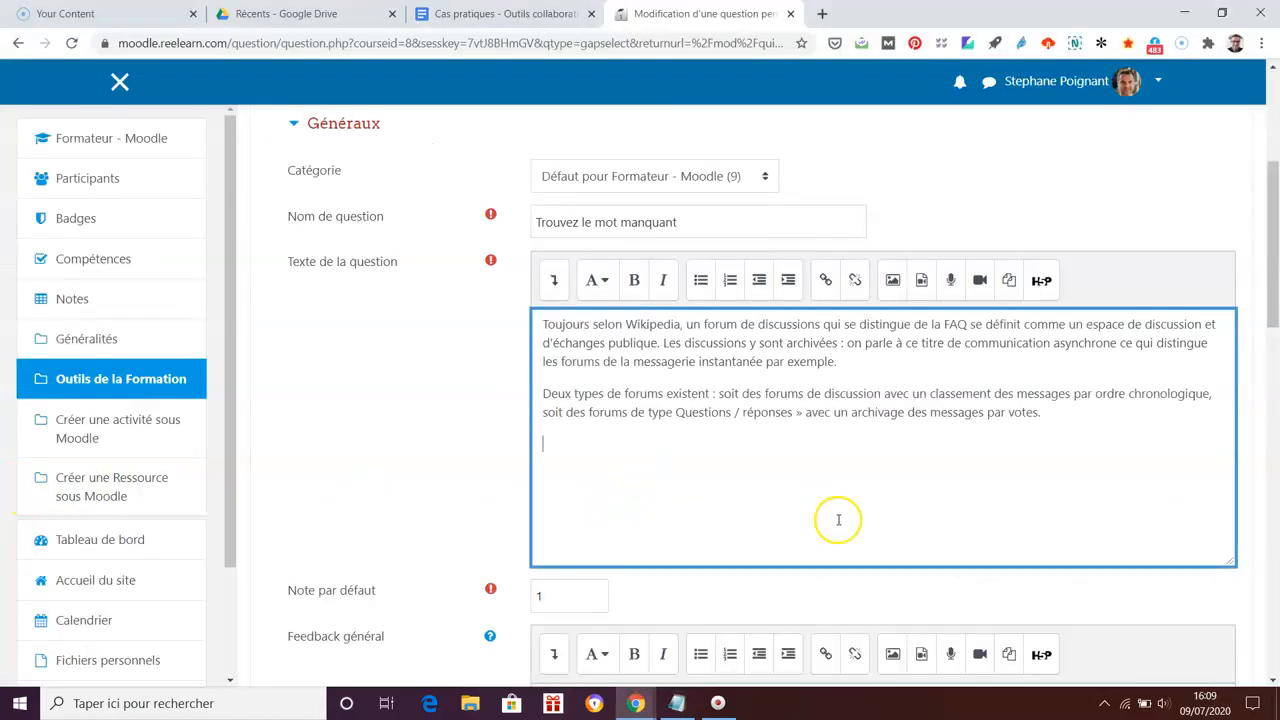
pyautogui.scroll(-1, 855, 519)
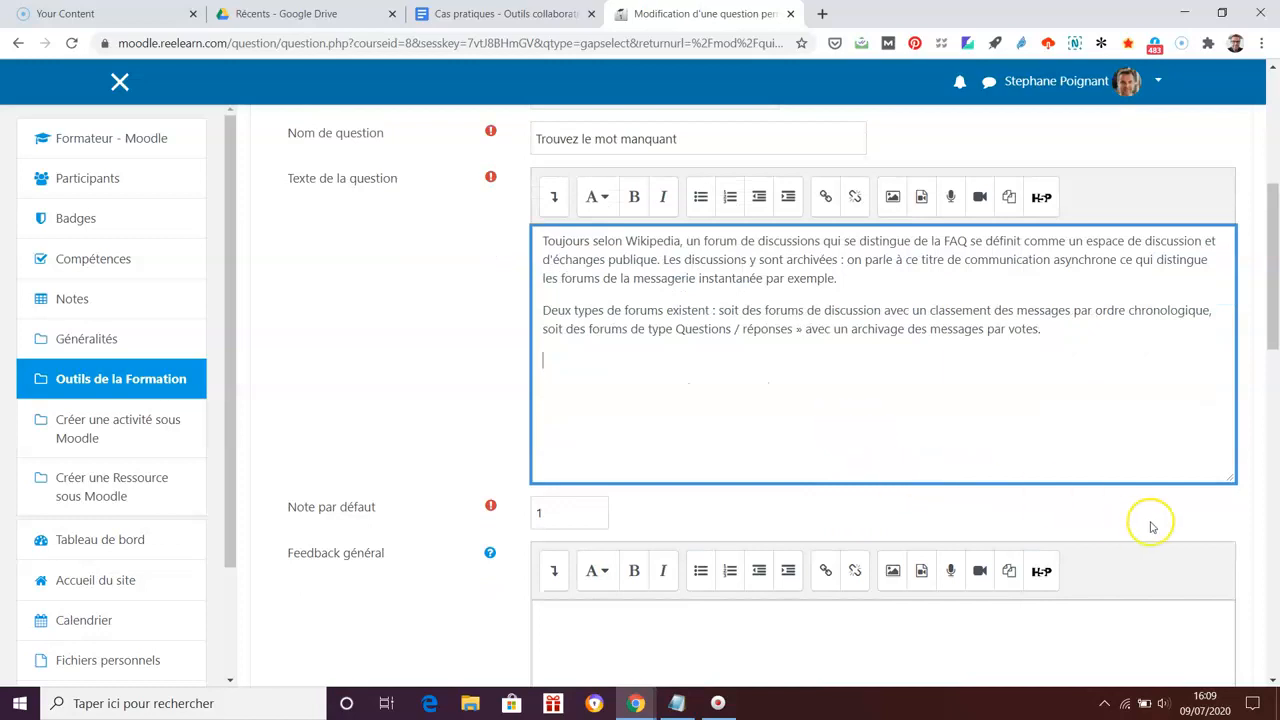
pyautogui.scroll(-6, 1206, 523)
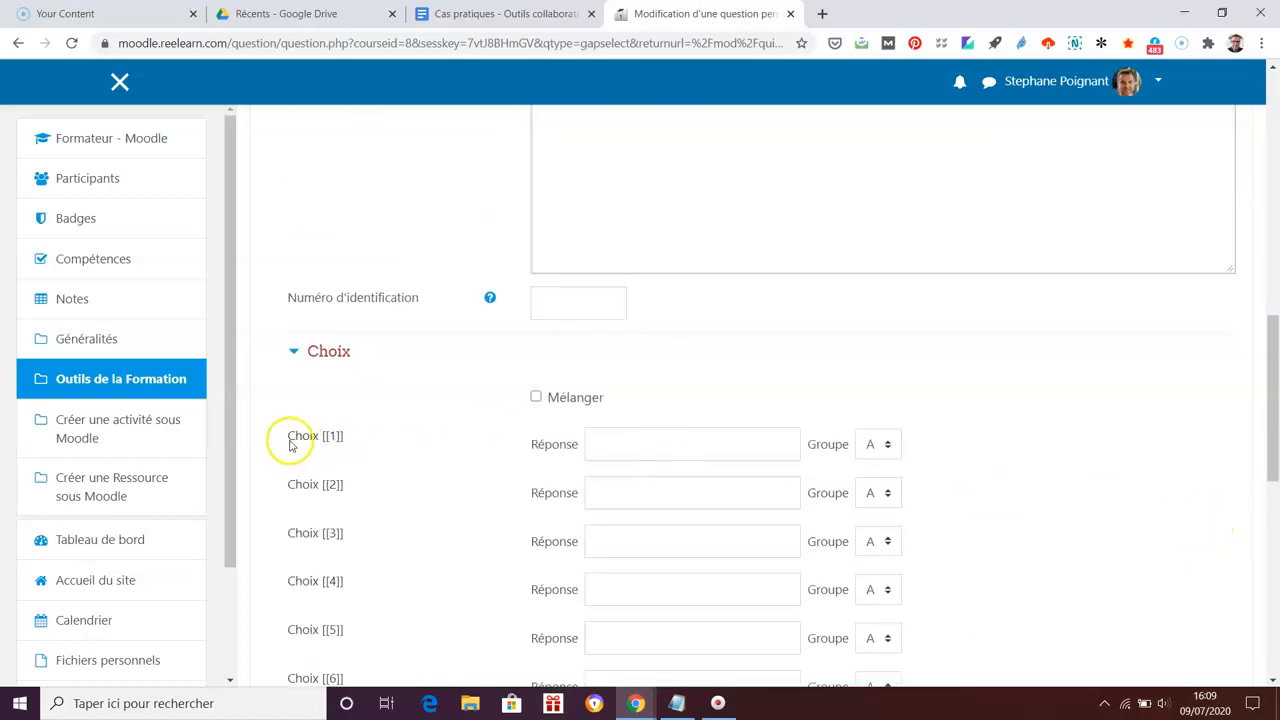
pyautogui.scroll(6, 1230, 478)
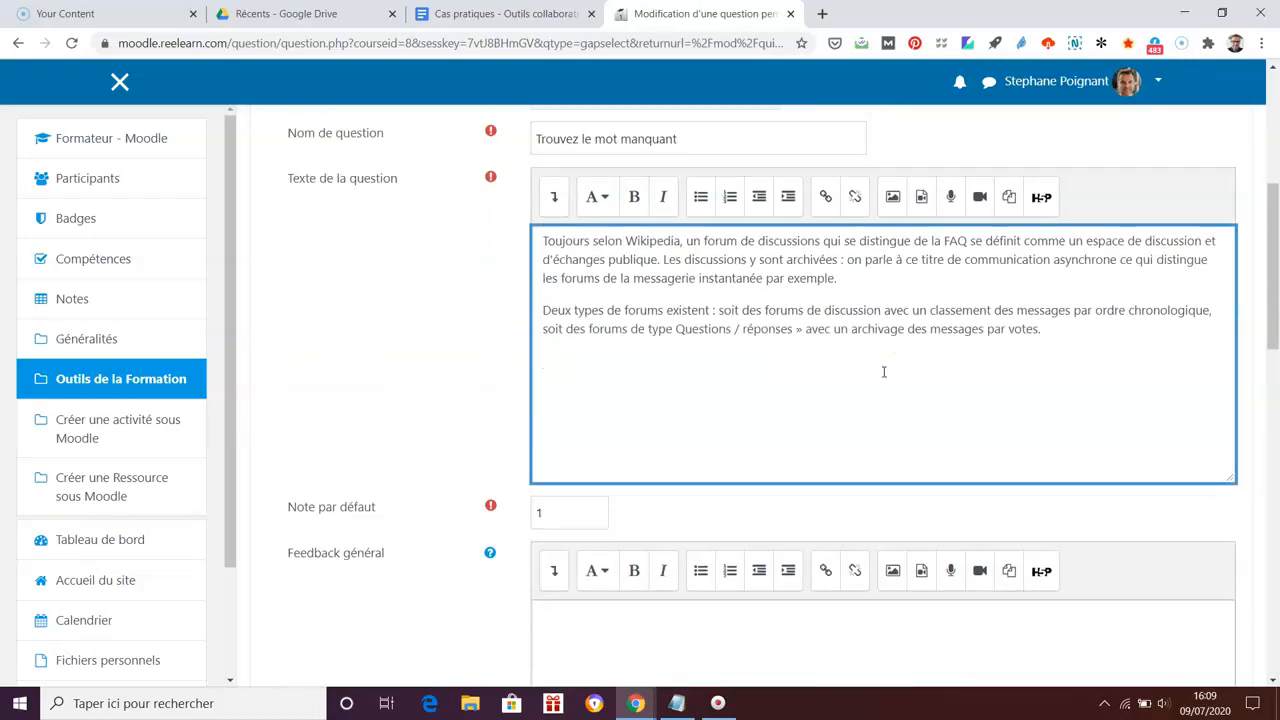
# Step: Replace the question text with the Notepad version containing placeholders [[1]] to [[6]], and remove the blank line between its paragraphs
pyautogui.hotkey('alt', 'Tab')
pyautogui.hotkey('alt', 'Tab')
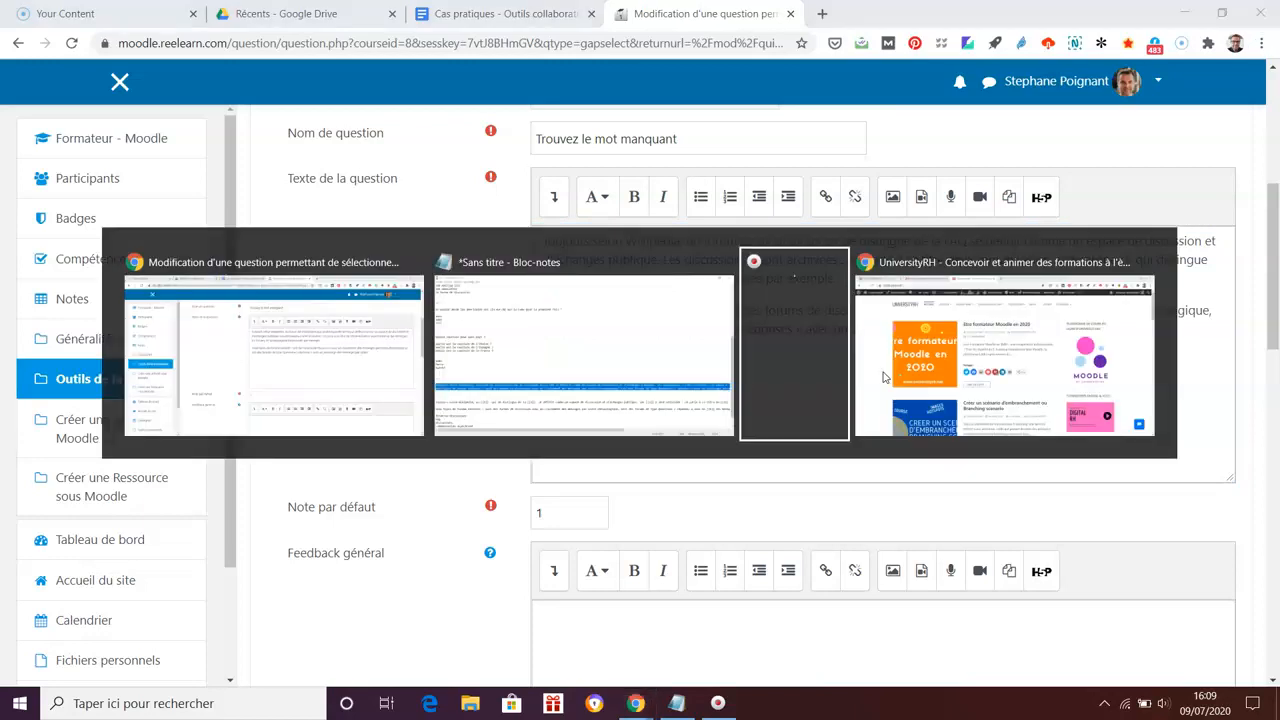
pyautogui.hotkey('alt', 'Tab')
pyautogui.hotkey('alt', 'Tab')
pyautogui.scroll(-1, 587, 481)
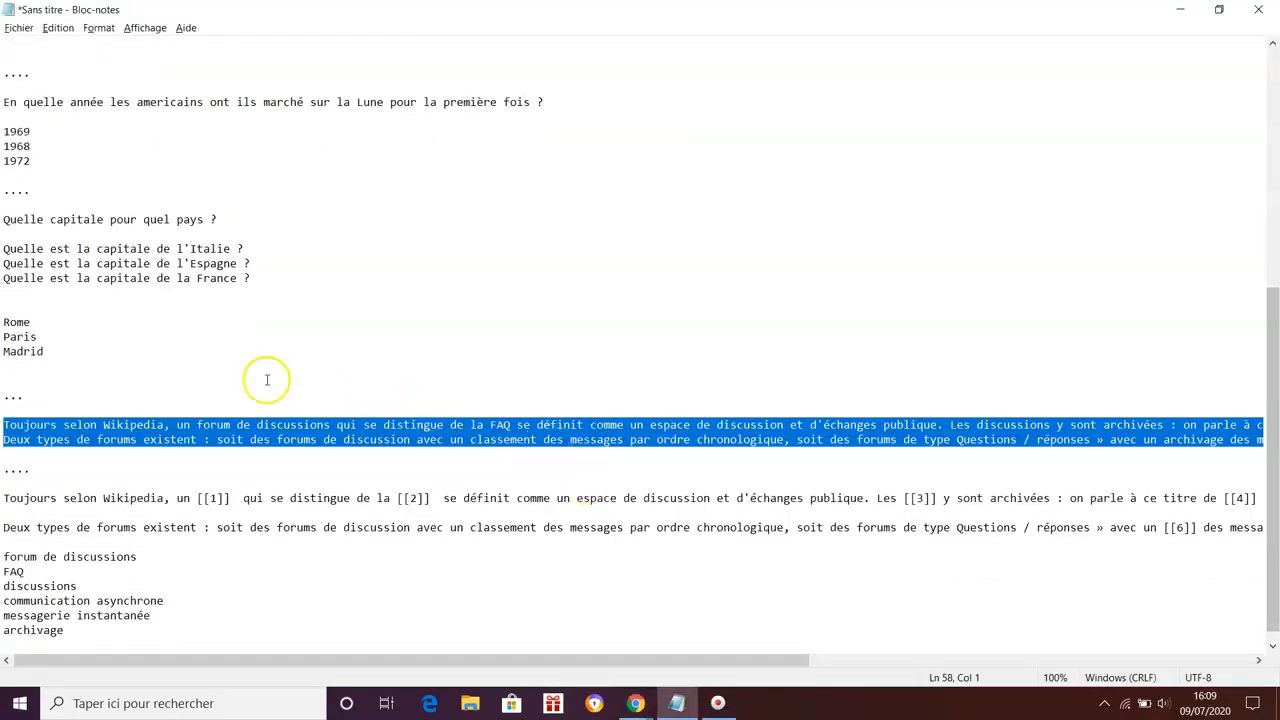
pyautogui.moveTo(5, 496); pyautogui.dragTo(24, 540)
pyautogui.hotkey('ctrl', 'c')
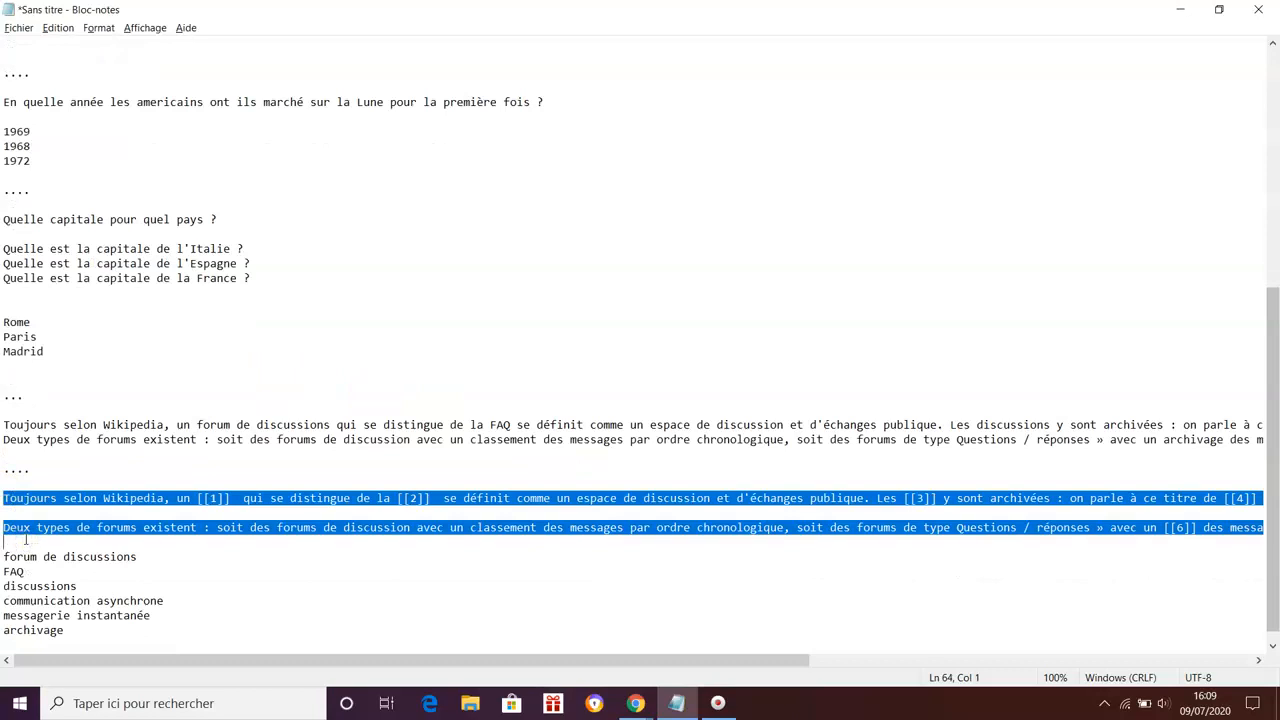
pyautogui.hotkey('alt', 'Tab')
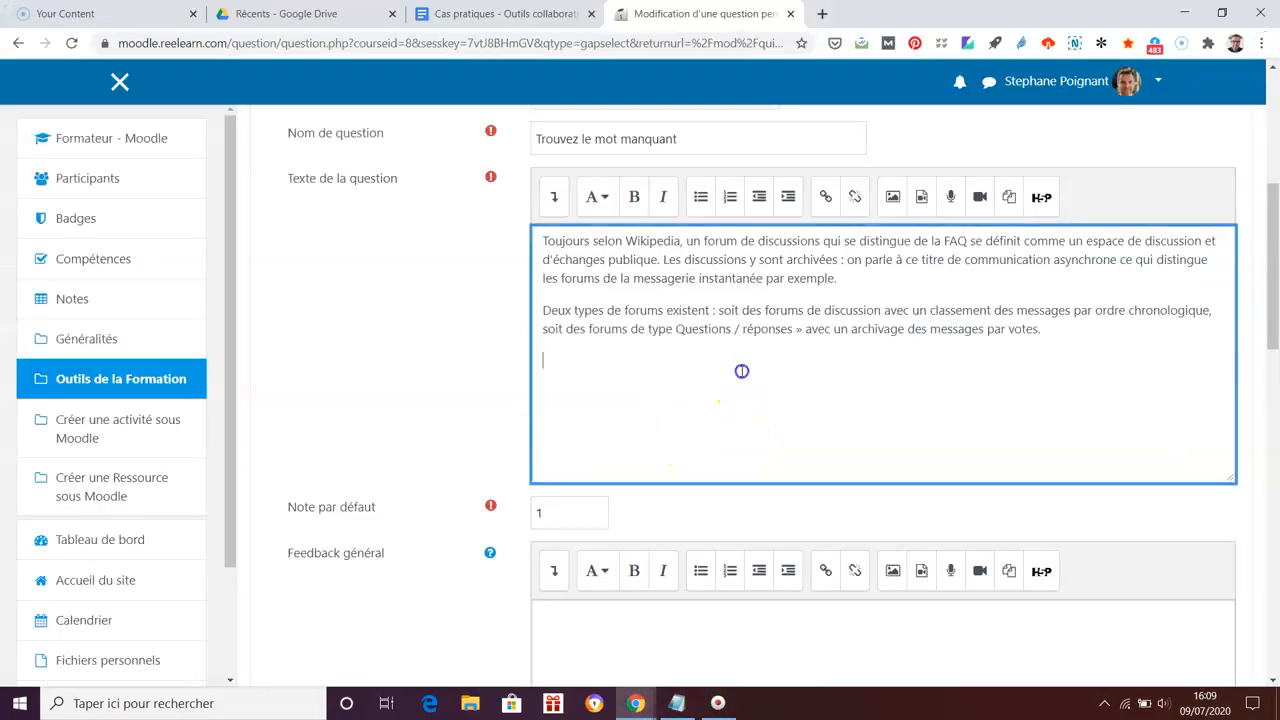
pyautogui.hotkey('ctrl', 'a')
pyautogui.hotkey('ctrl', 'v')
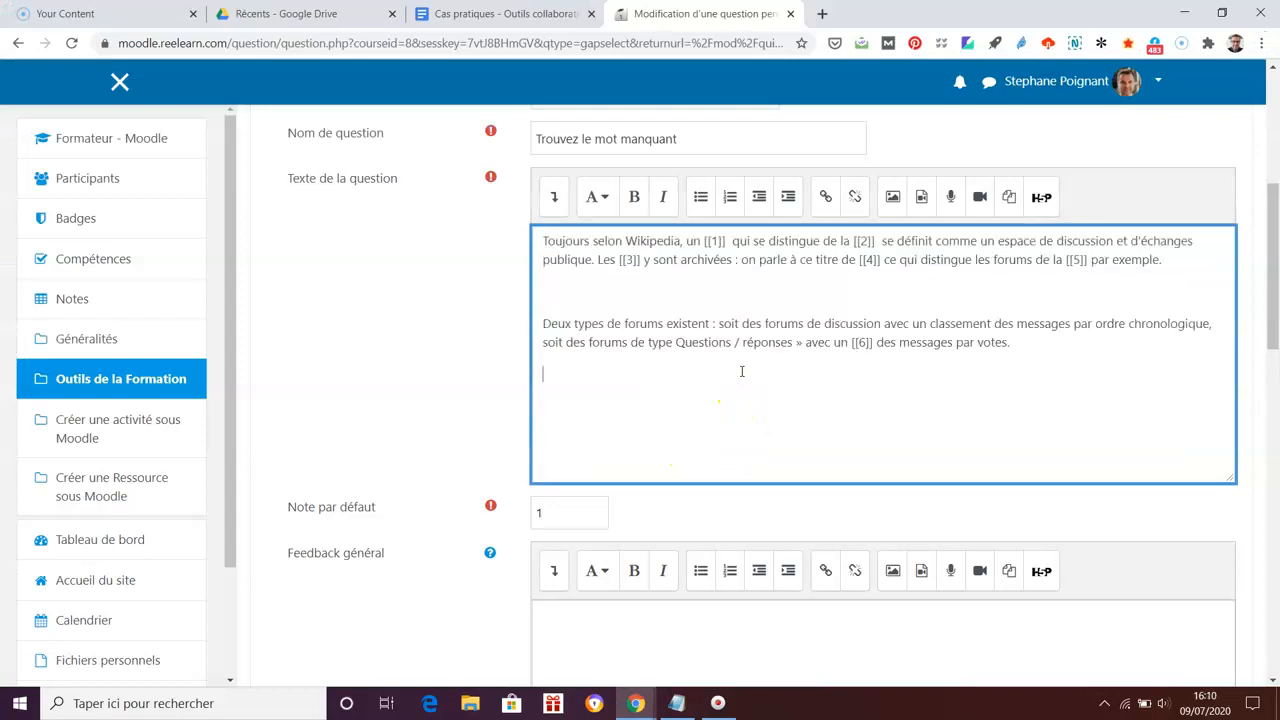
pyautogui.click(672, 287)
pyautogui.press('Delete')
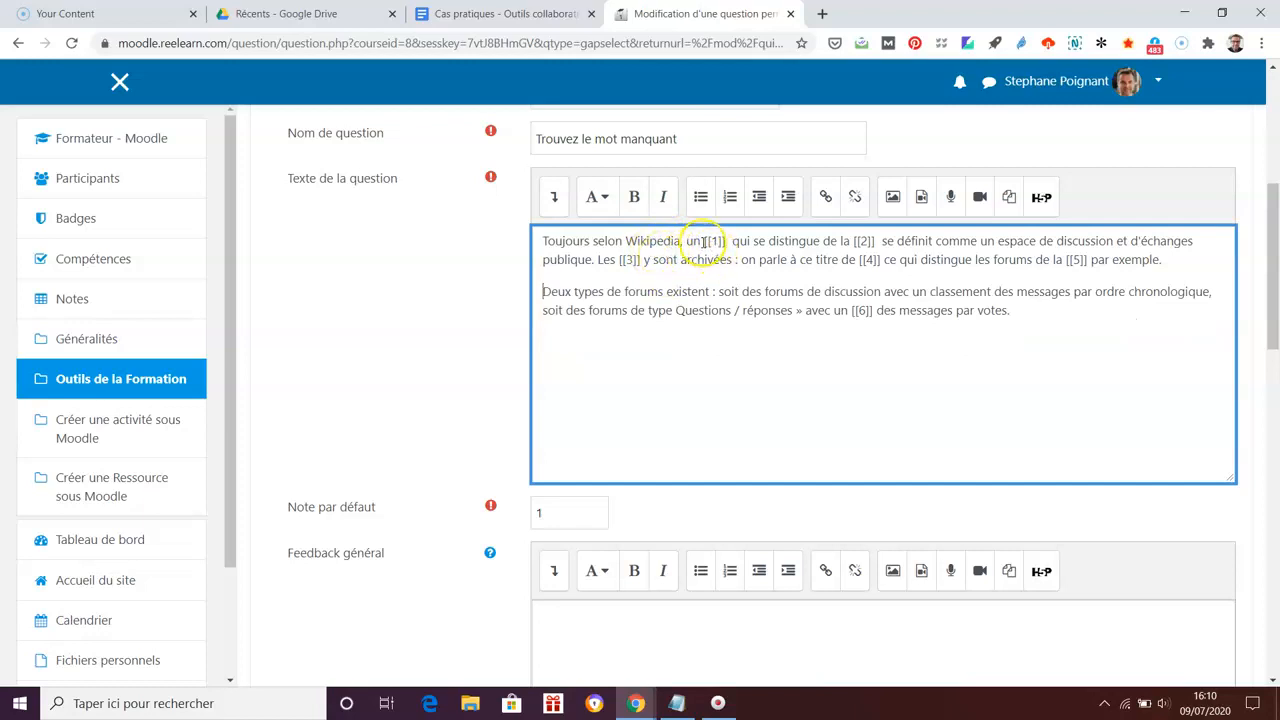
# Step: Copy "forum de discussions" from the Notepad list into the answer for choice [[1]]
pyautogui.scroll(-1, 1250, 530)
pyautogui.scroll(1, 1253, 533)
pyautogui.scroll(-5, 1251, 532)
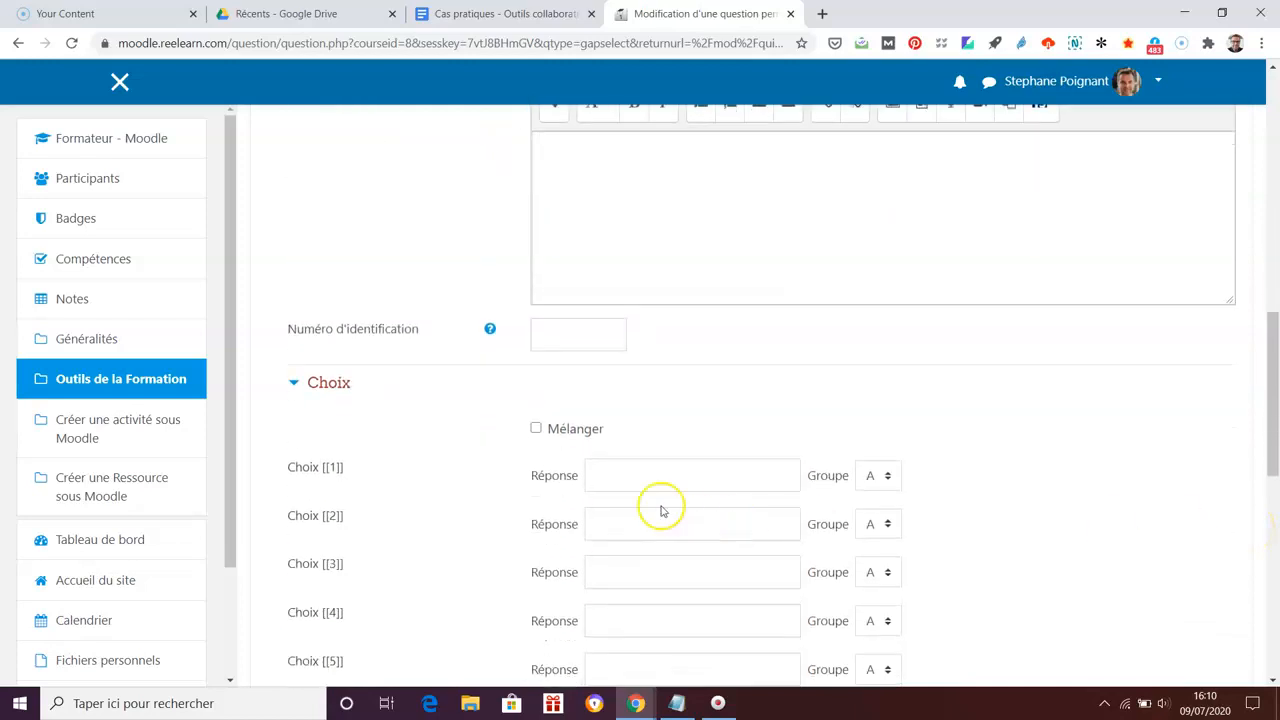
pyautogui.hotkey('alt', 'Tab')
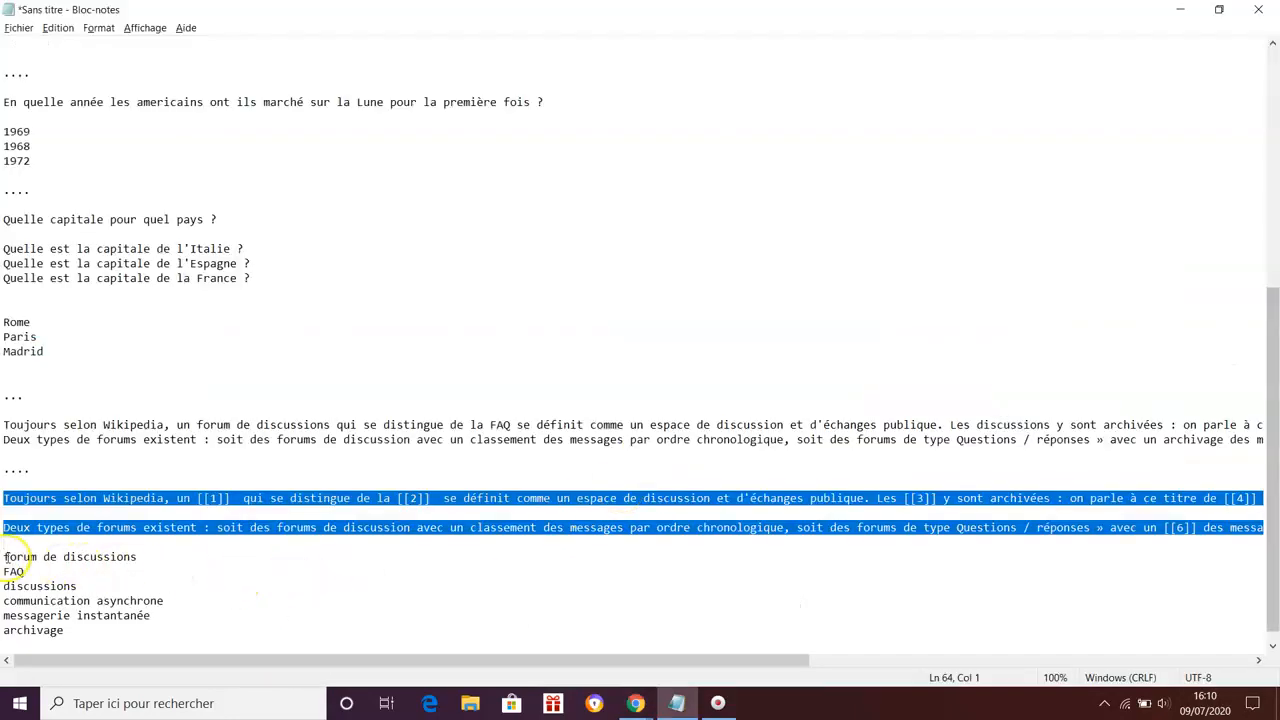
pyautogui.click(9, 556)
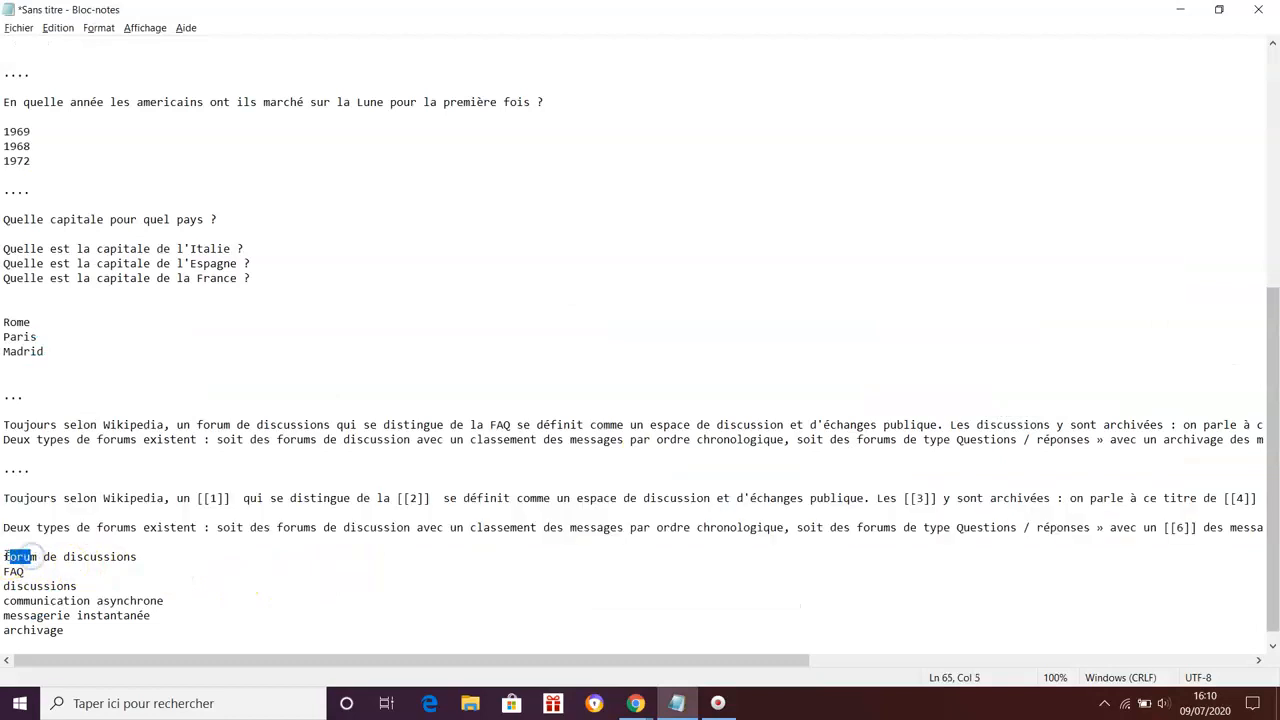
pyautogui.moveTo(5, 556); pyautogui.dragTo(191, 557)
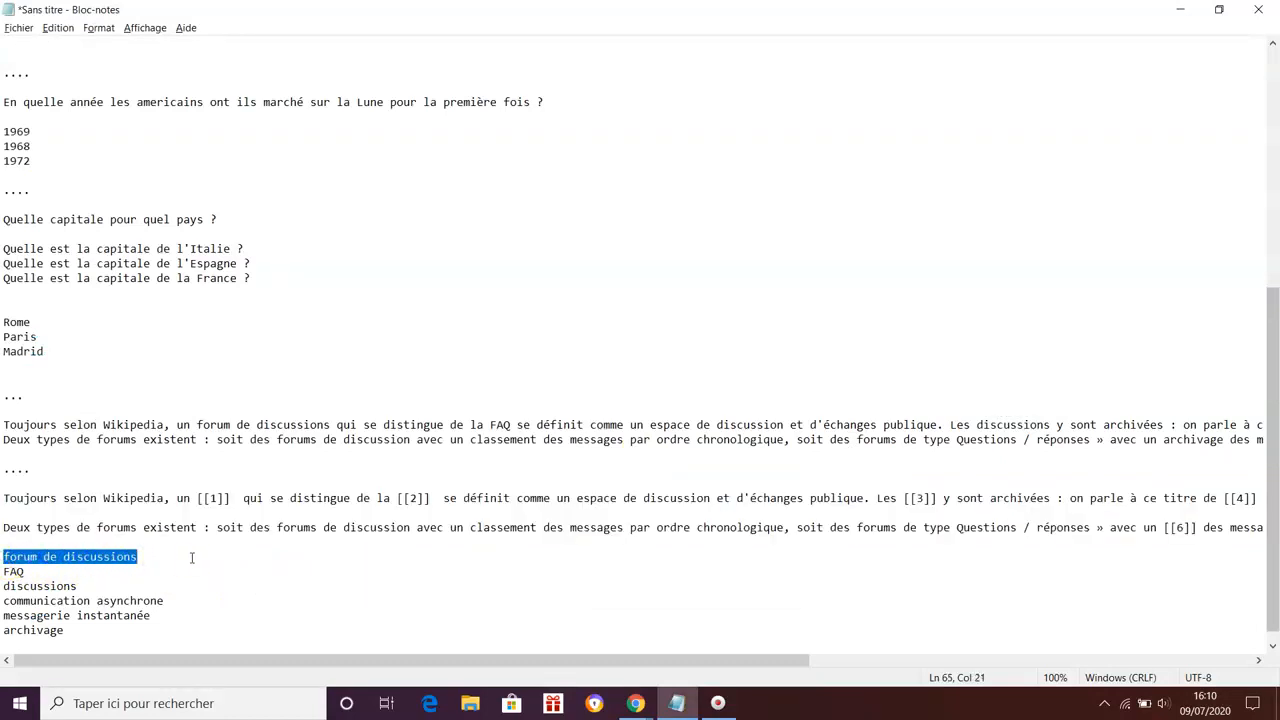
pyautogui.hotkey('ctrl', 'c')
pyautogui.hotkey('alt', 'Tab')
pyautogui.click(643, 465)
pyautogui.hotkey('ctrl', 'v')
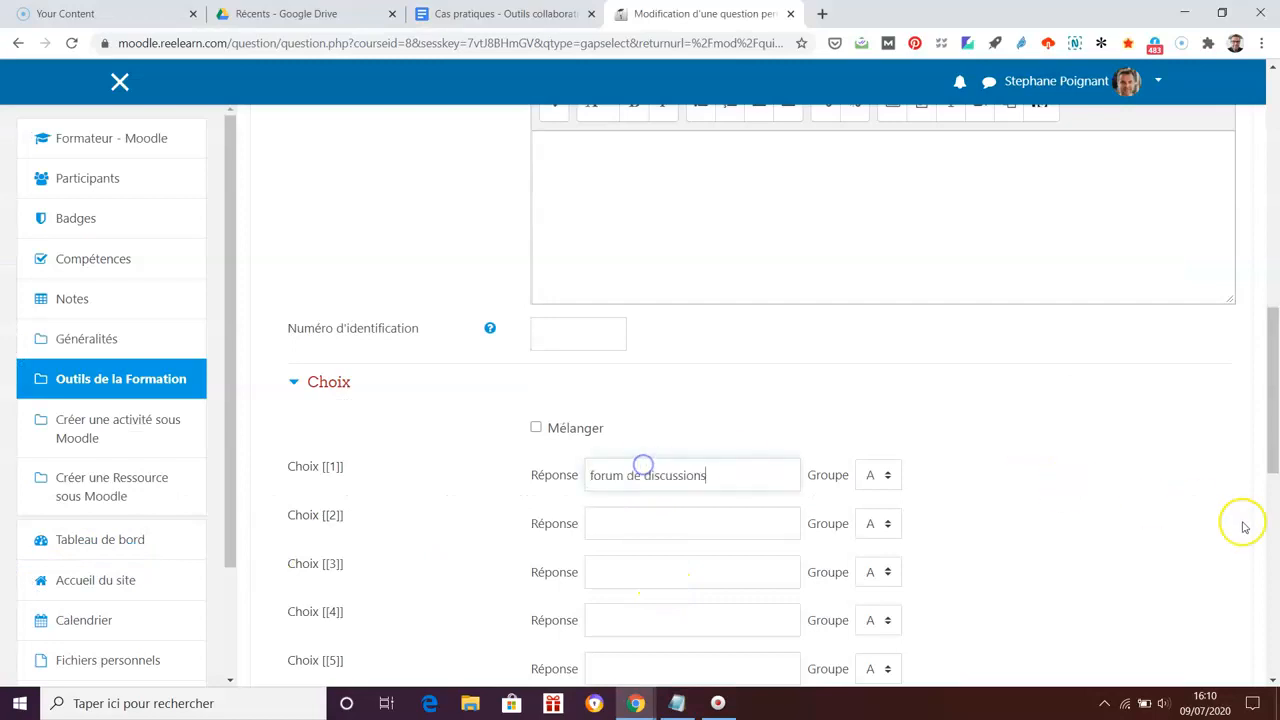
# Step: Review the placeholders in the question text and copy "FAQ" from Notepad into the answer for choice [[2]]
pyautogui.scroll(2, 1260, 530)
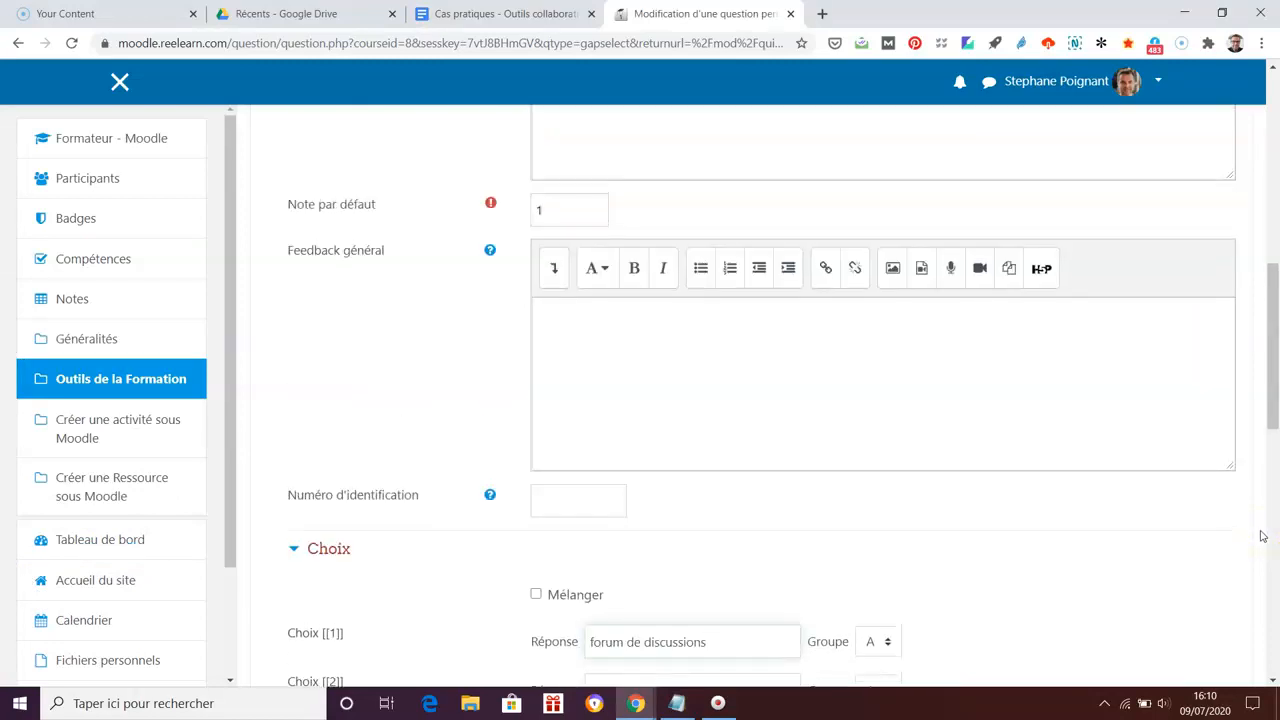
pyautogui.scroll(3, 1262, 537)
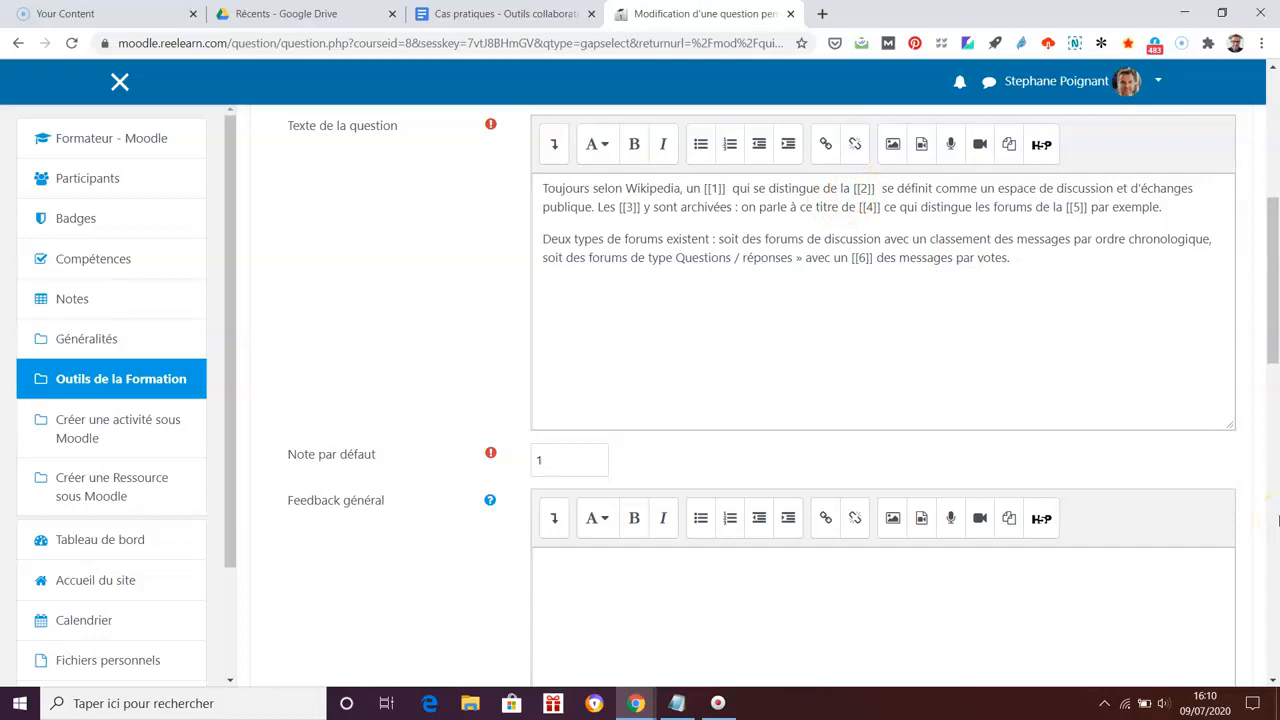
pyautogui.hotkey('alt', 'Tab')
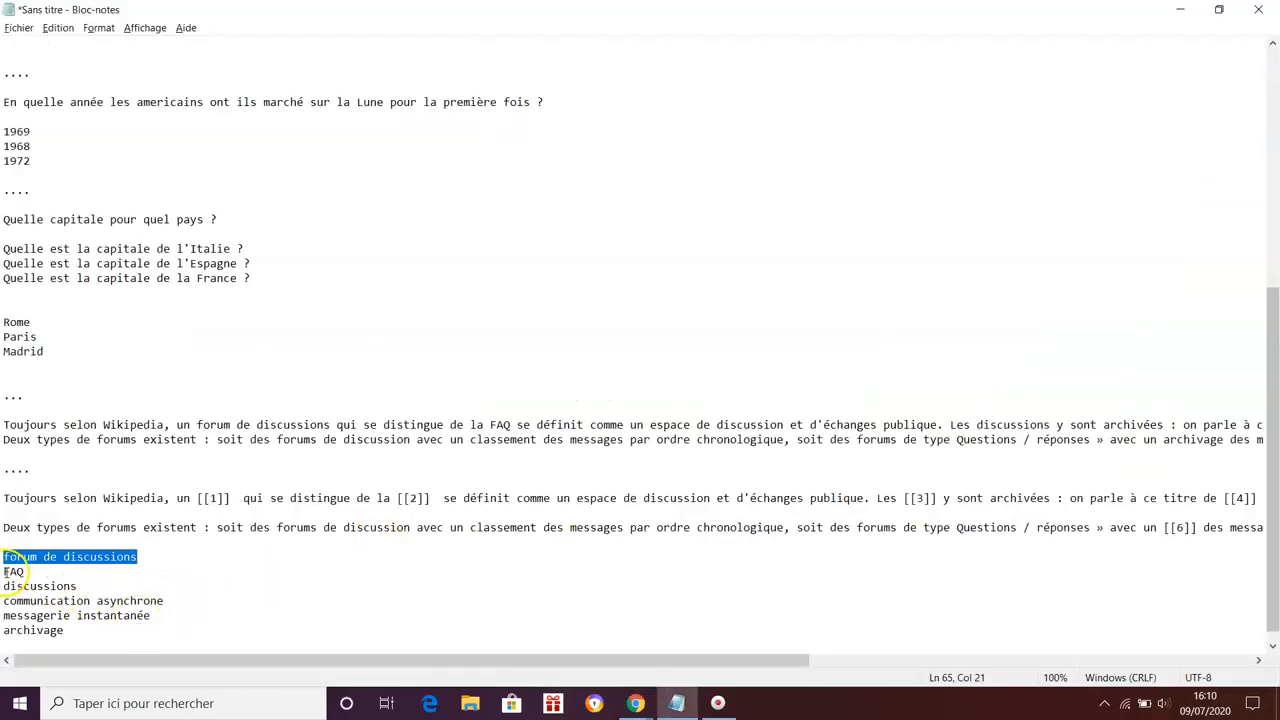
pyautogui.moveTo(4, 571); pyautogui.dragTo(27, 572)
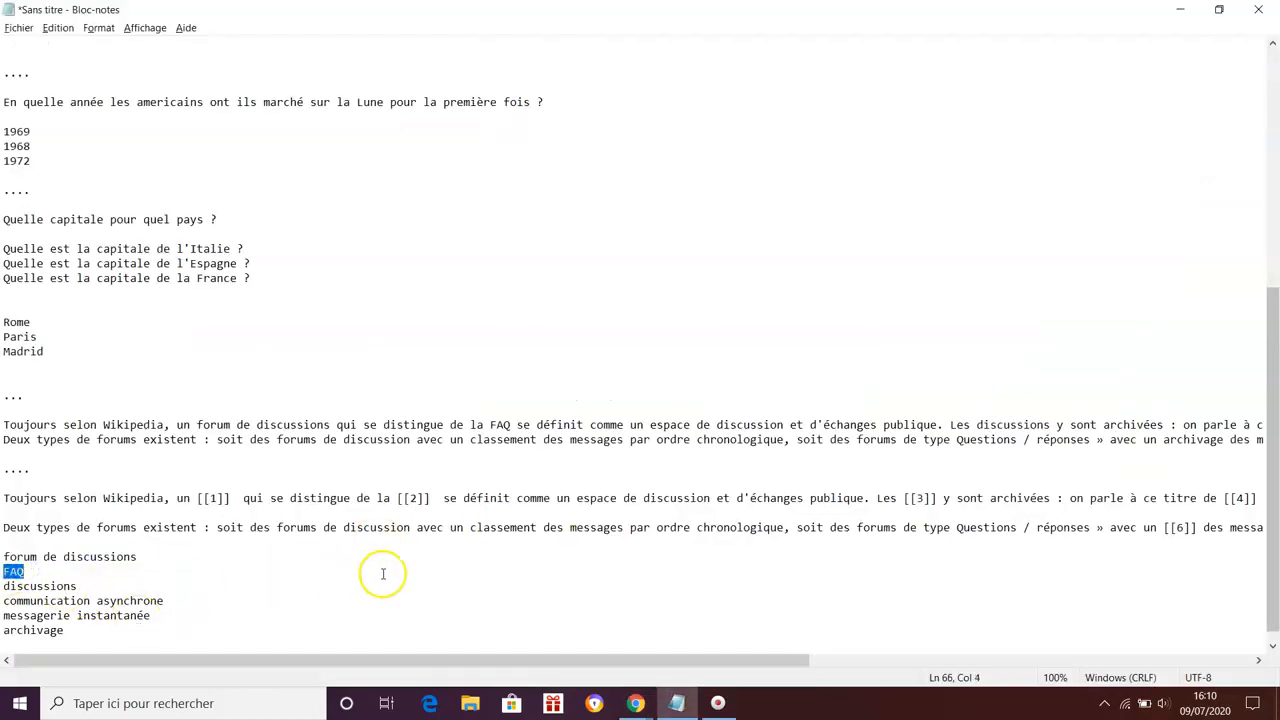
pyautogui.hotkey('alt', 'Tab')
pyautogui.scroll(-5, 1200, 555)
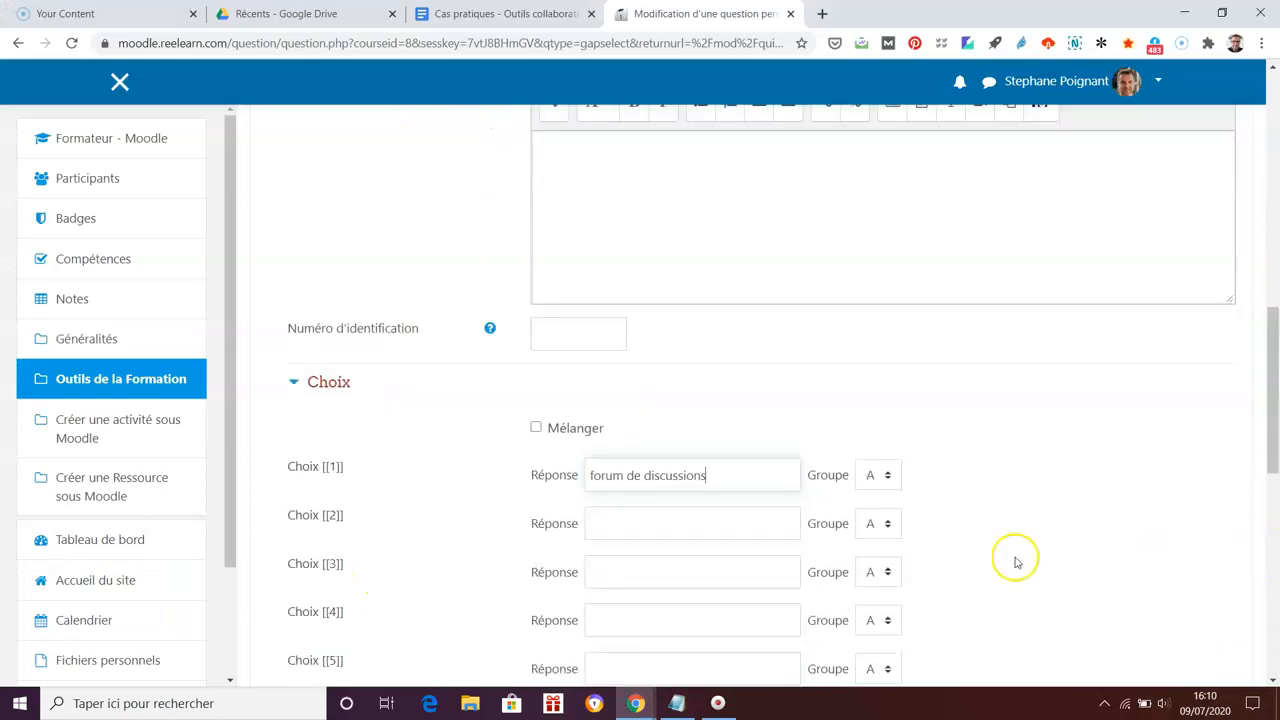
pyautogui.click(608, 535)
# Step: Copy "discussions" from the Notepad word list into the answer for choice [[3]]
pyautogui.hotkey('alt', 'Tab')
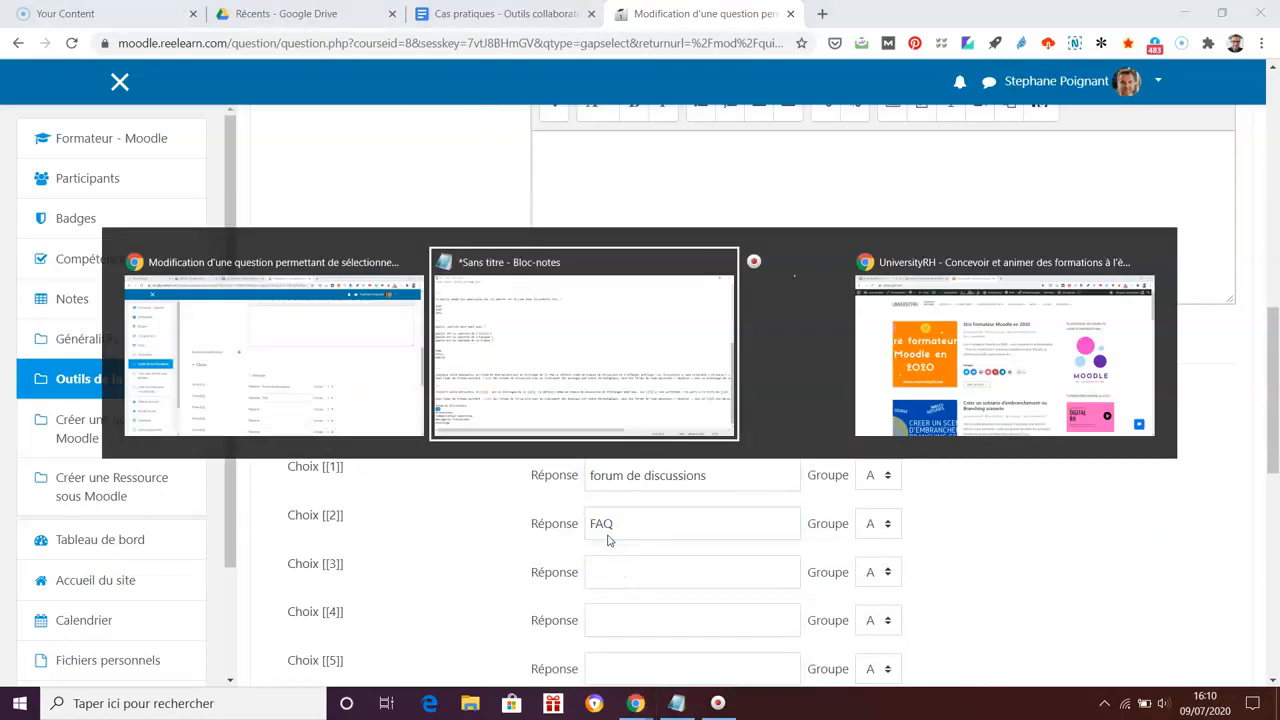
pyautogui.moveTo(5, 585); pyautogui.dragTo(82, 586)
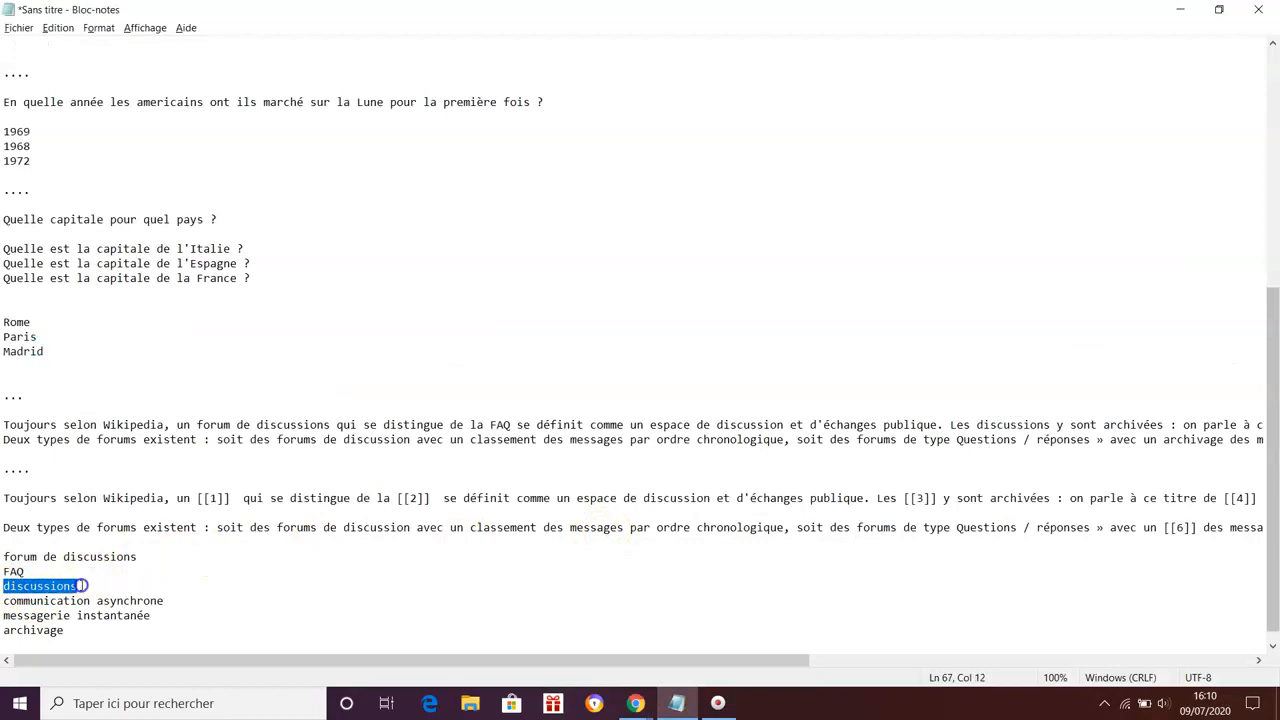
pyautogui.hotkey('alt', 'Tab')
pyautogui.click(626, 583)
pyautogui.hotkey('ctrl', 'v')
# Step: Copy "communication asynchrone" from the Notepad word list into the answer for choice [[4]]
pyautogui.hotkey('alt', 'Tab')
pyautogui.moveTo(5, 601); pyautogui.dragTo(140, 601)
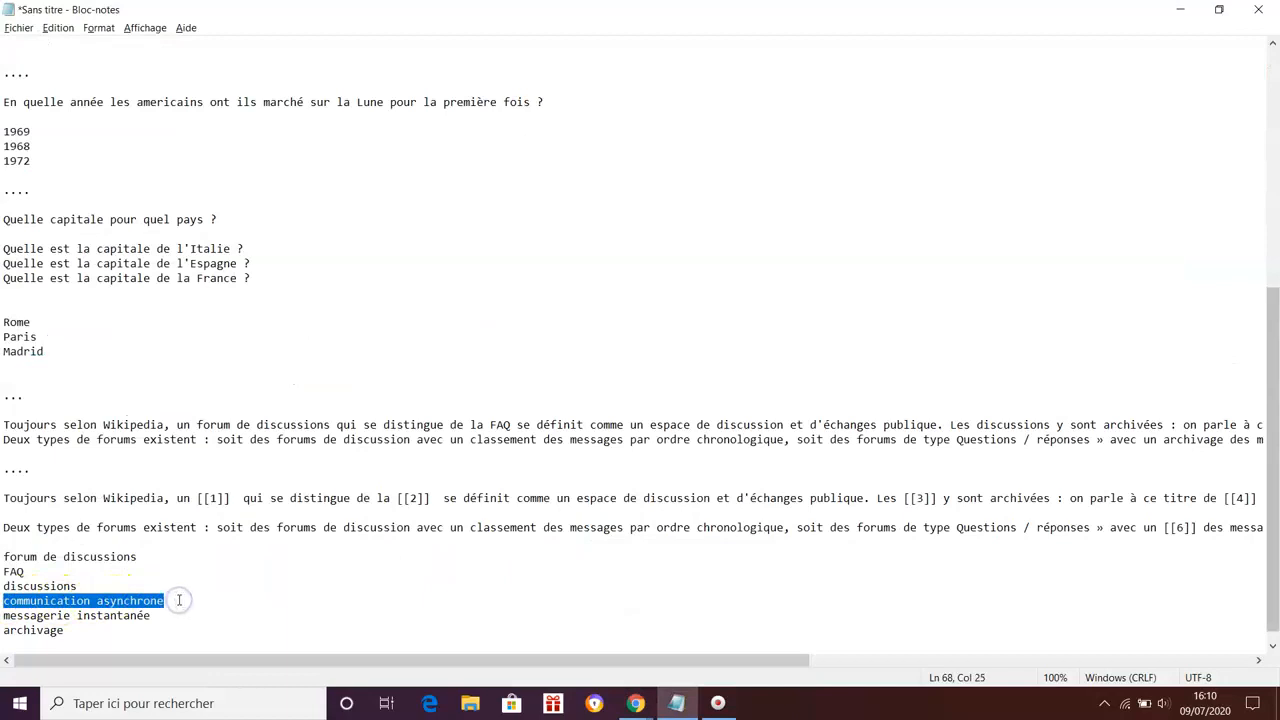
pyautogui.hotkey('alt', 'Tab')
pyautogui.click(743, 617)
pyautogui.hotkey('ctrl', 'v')
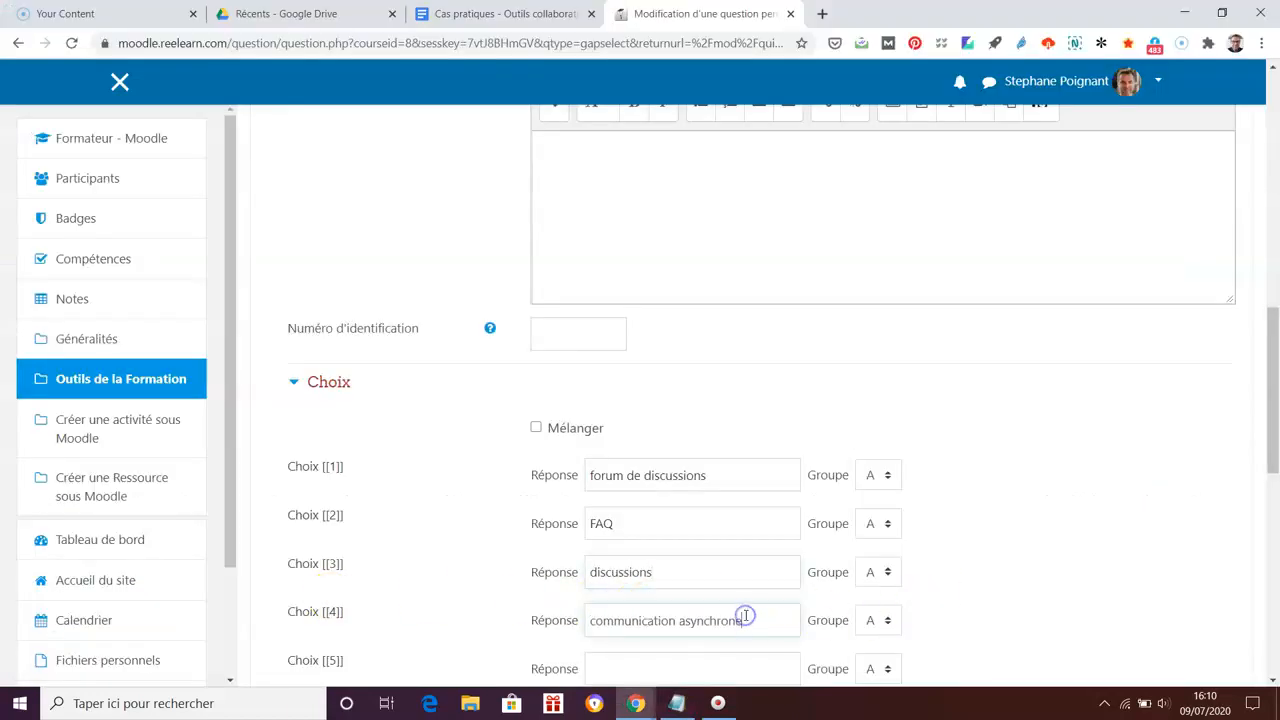
# Step: Copy "messagerie instantanée" from the Notepad word list into the answer for choice [[5]]
pyautogui.hotkey('alt', 'Tab')
pyautogui.moveTo(5, 615); pyautogui.dragTo(184, 615)
pyautogui.hotkey('alt', 'Tab')
pyautogui.scroll(-1, 1114, 534)
pyautogui.click(647, 589)
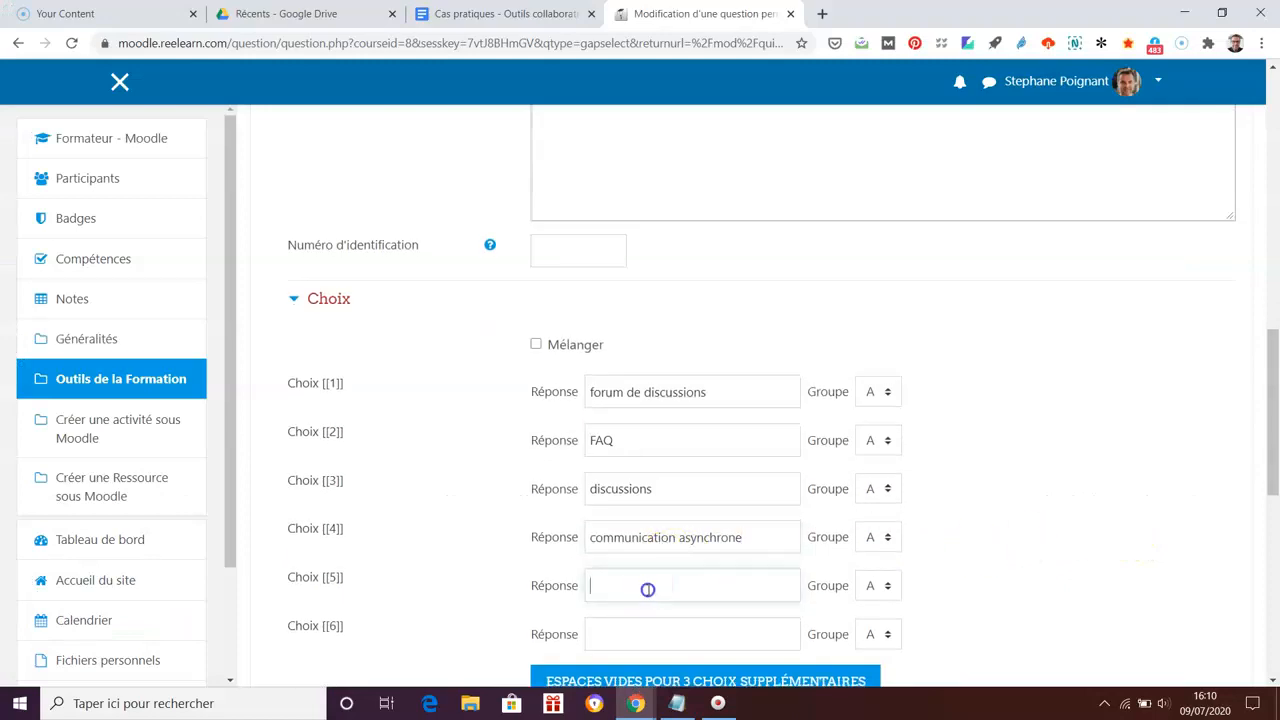
pyautogui.hotkey('ctrl', 'v')
# Step: Copy "archivage" from the Notepad word list into the answer for choice [[6]]
pyautogui.hotkey('alt', 'Tab')
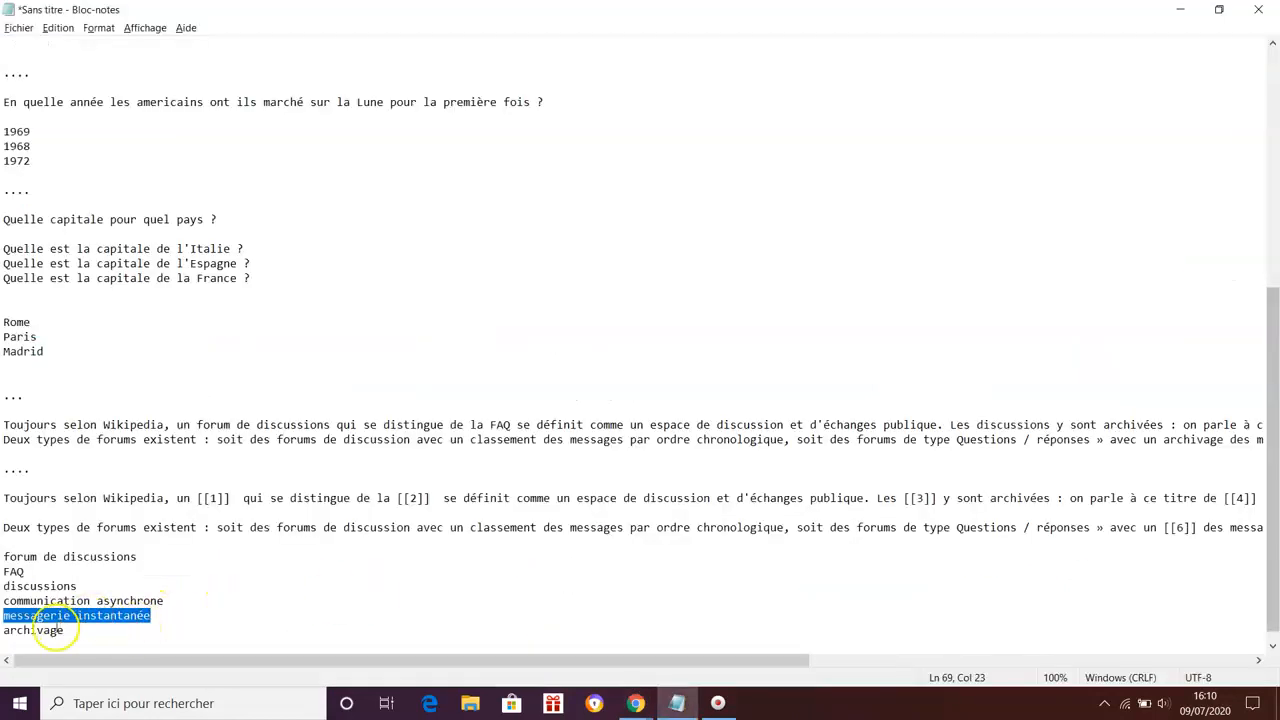
pyautogui.moveTo(5, 632); pyautogui.dragTo(63, 631)
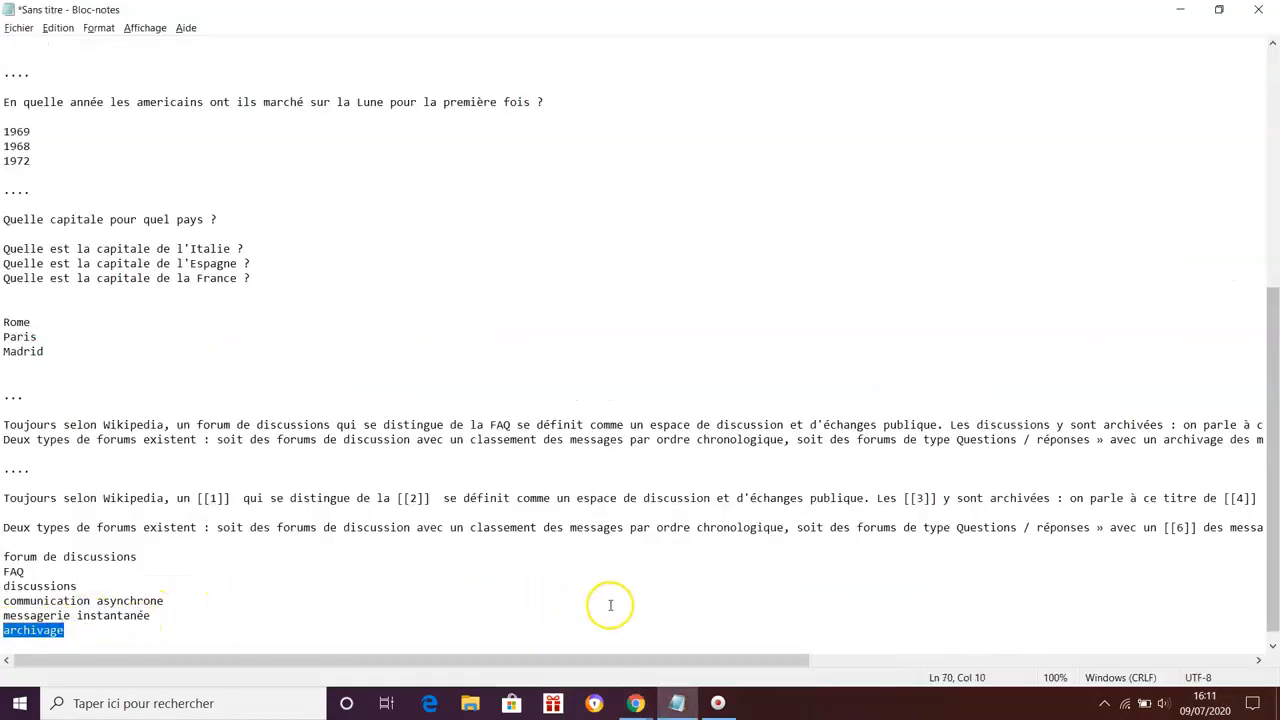
pyautogui.hotkey('alt', 'Tab')
pyautogui.click(654, 643)
pyautogui.hotkey('ctrl', 'v')
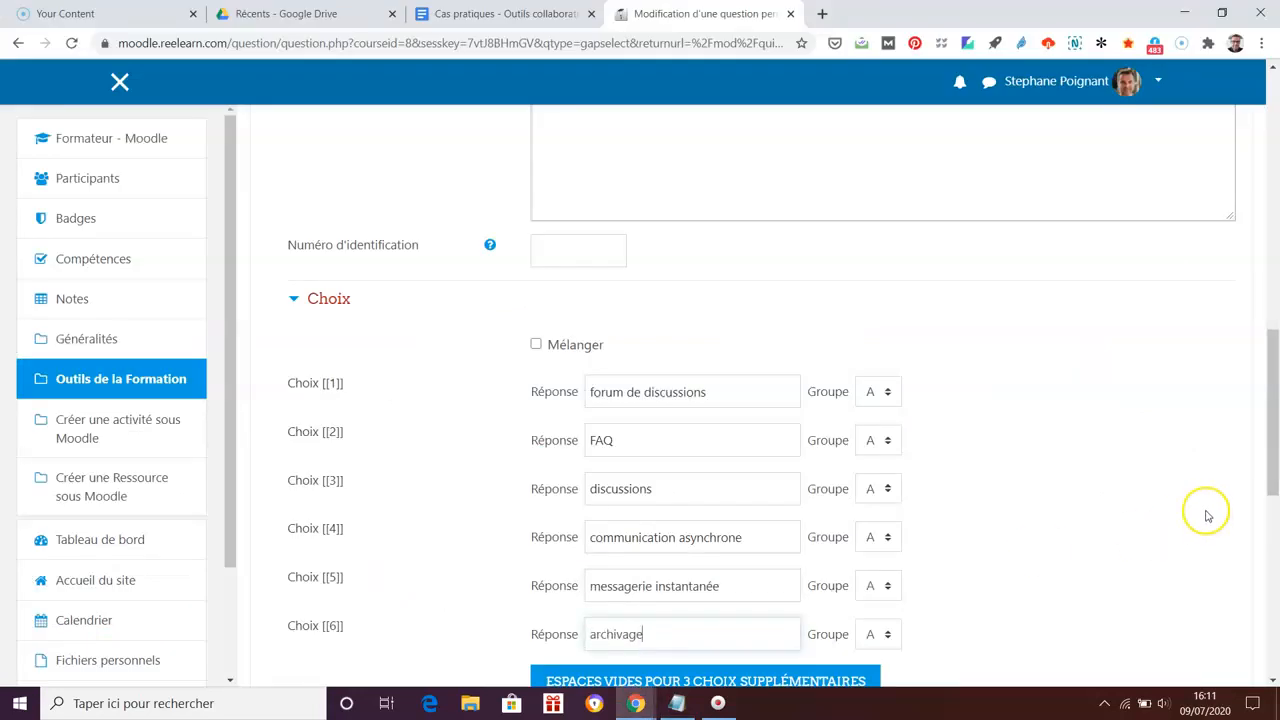
# Step: Add a "...." separator below the placeholder paragraphs in the question text and paste the complete forum paragraphs from Notepad under it
pyautogui.scroll(-2, 1207, 515)
pyautogui.scroll(6, 1207, 515)
pyautogui.scroll(2, 1205, 515)
pyautogui.click(1057, 348)
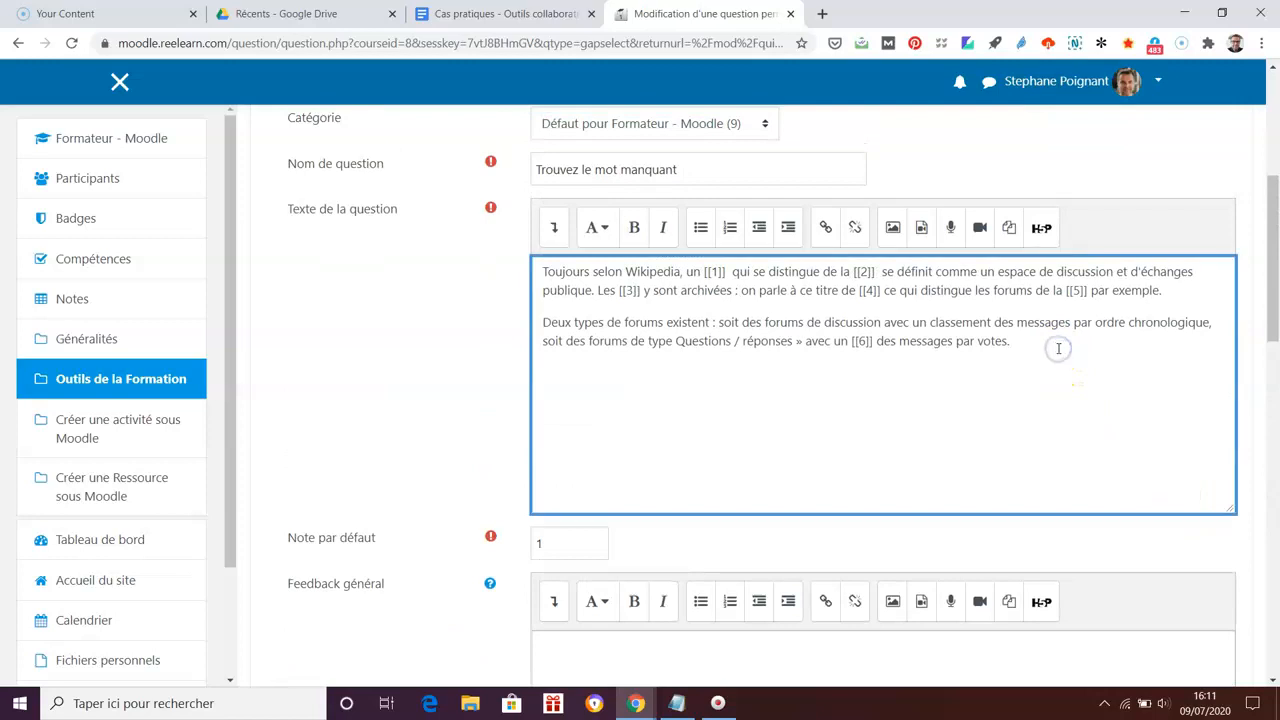
pyautogui.hotkey('alt', 'Tab')
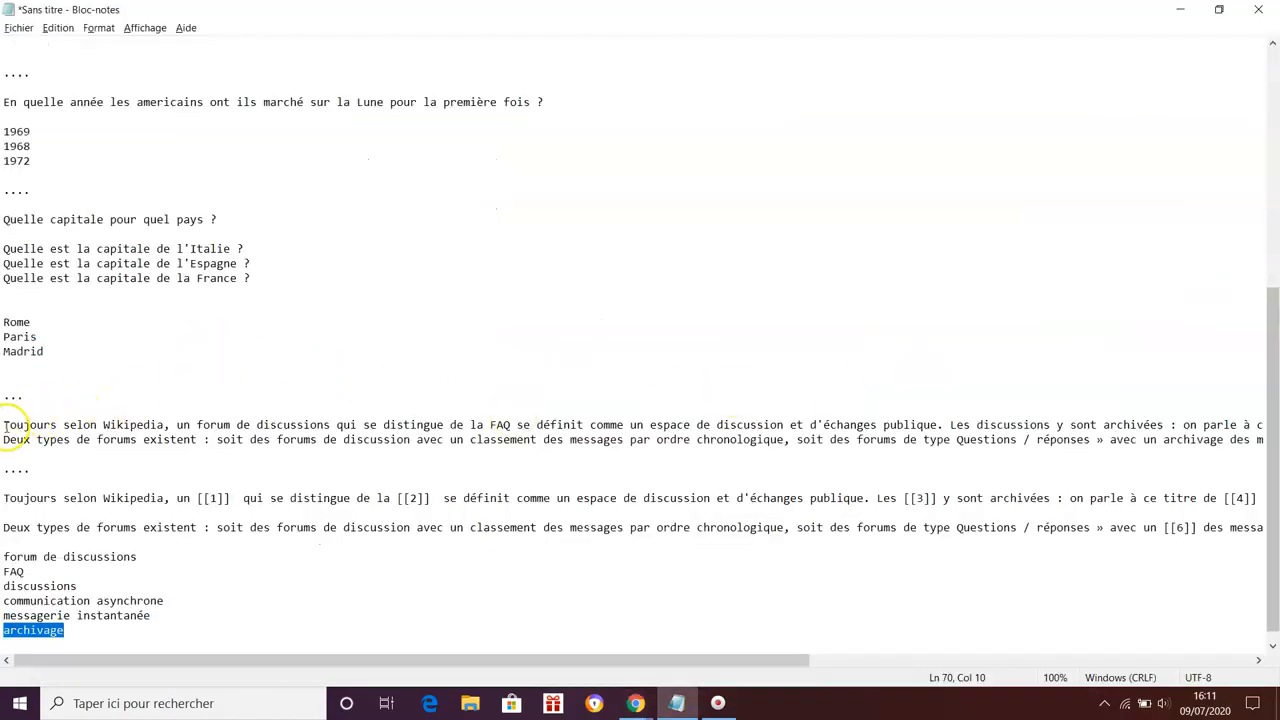
pyautogui.moveTo(3, 426); pyautogui.dragTo(25, 453)
pyautogui.hotkey('ctrl', 'c')
pyautogui.hotkey('alt', 'Tab')
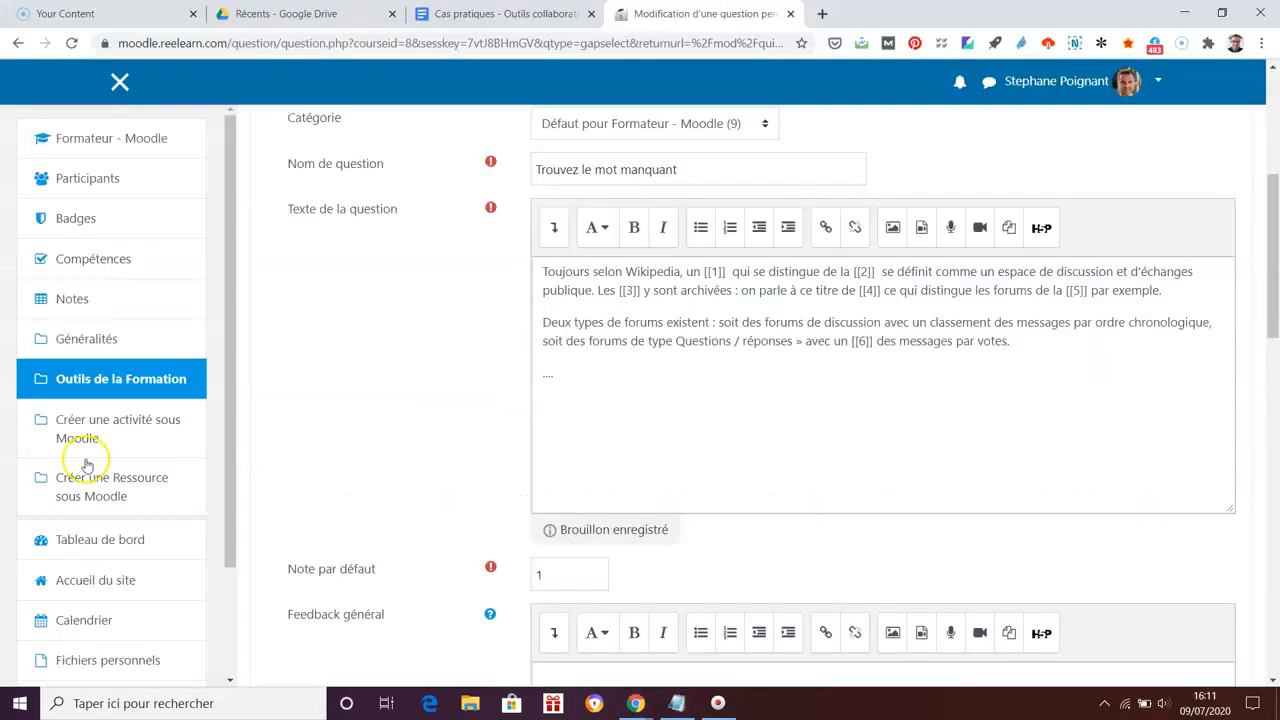
pyautogui.click(535, 429)
pyautogui.hotkey('ctrl', 'v')
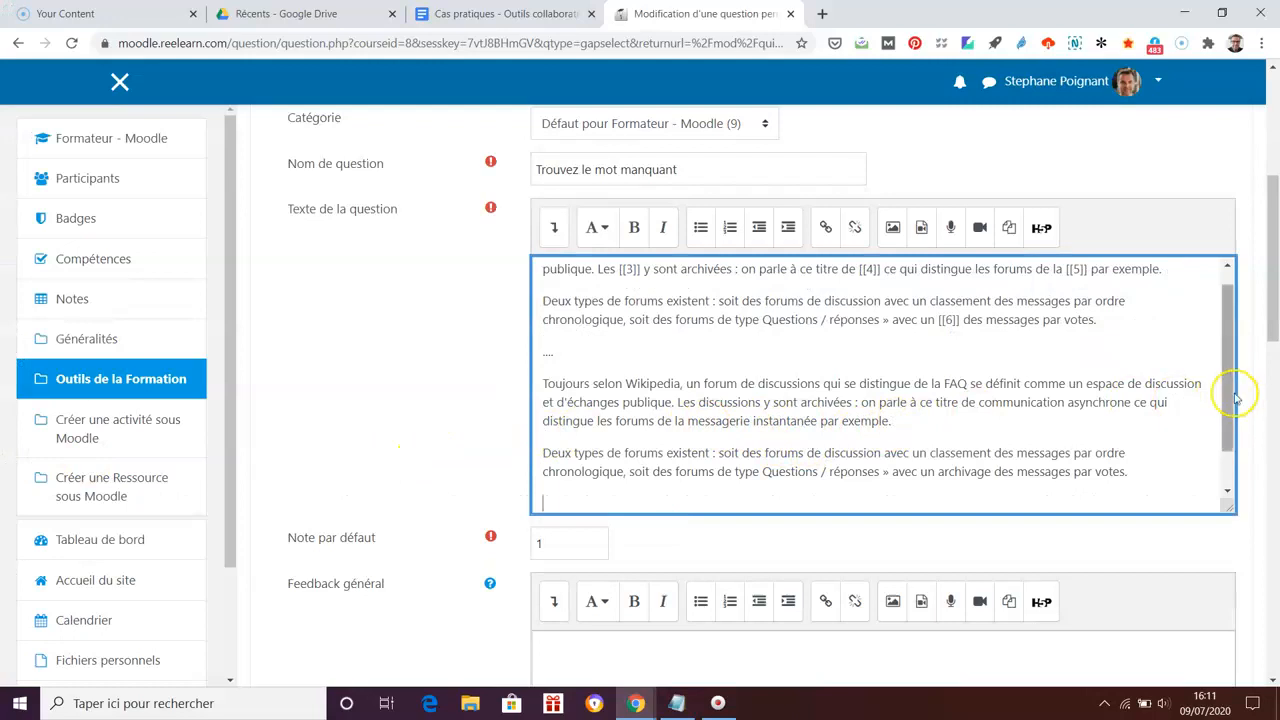
pyautogui.moveTo(1234, 394); pyautogui.dragTo(1228, 376)
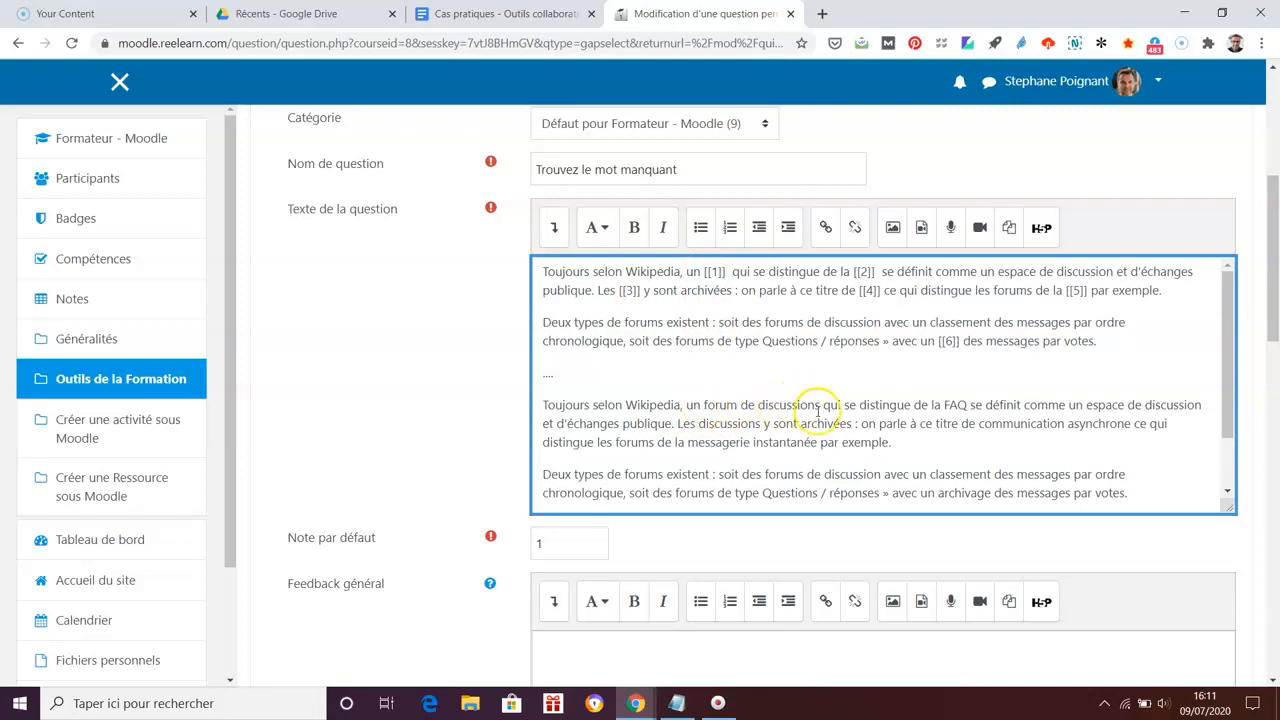
# Step: Compare the placeholders and the complete paragraphs in the question text with the answers and groups of choices [[1]] to [[6]]
pyautogui.scroll(-6, 1260, 543)
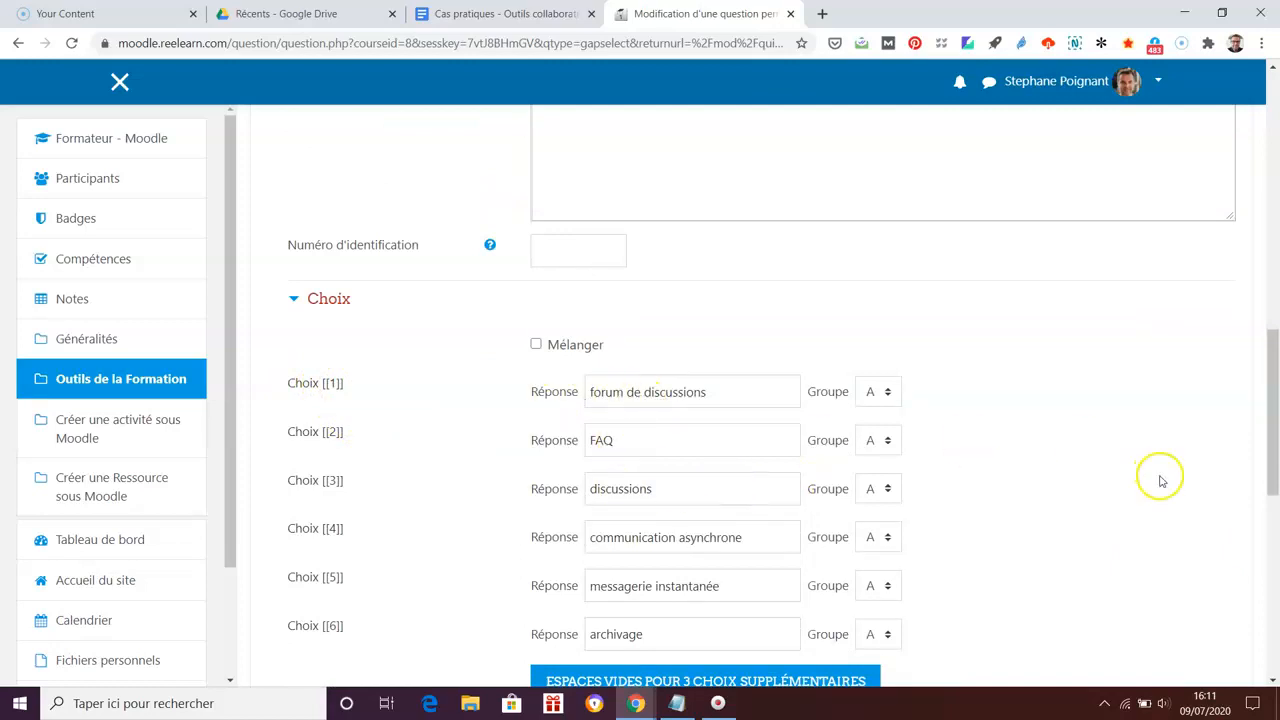
pyautogui.scroll(3, 1180, 477)
pyautogui.scroll(3, 1226, 480)
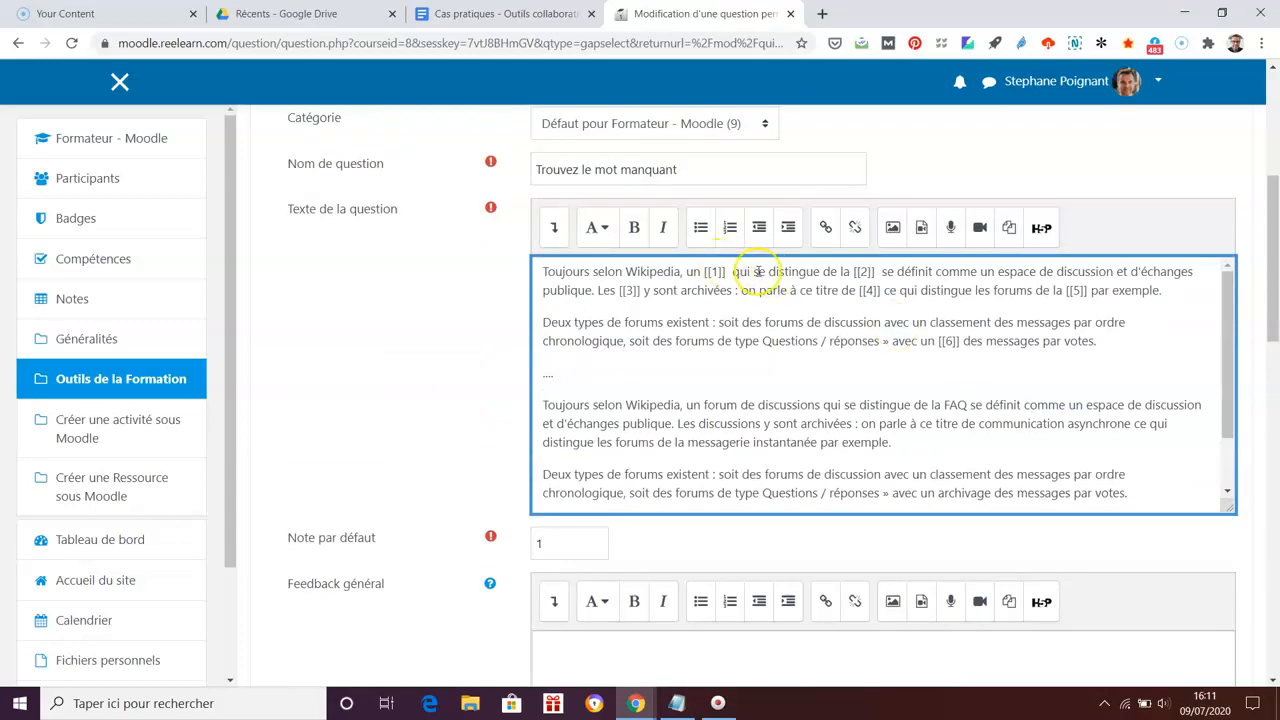
pyautogui.scroll(-5, 1264, 550)
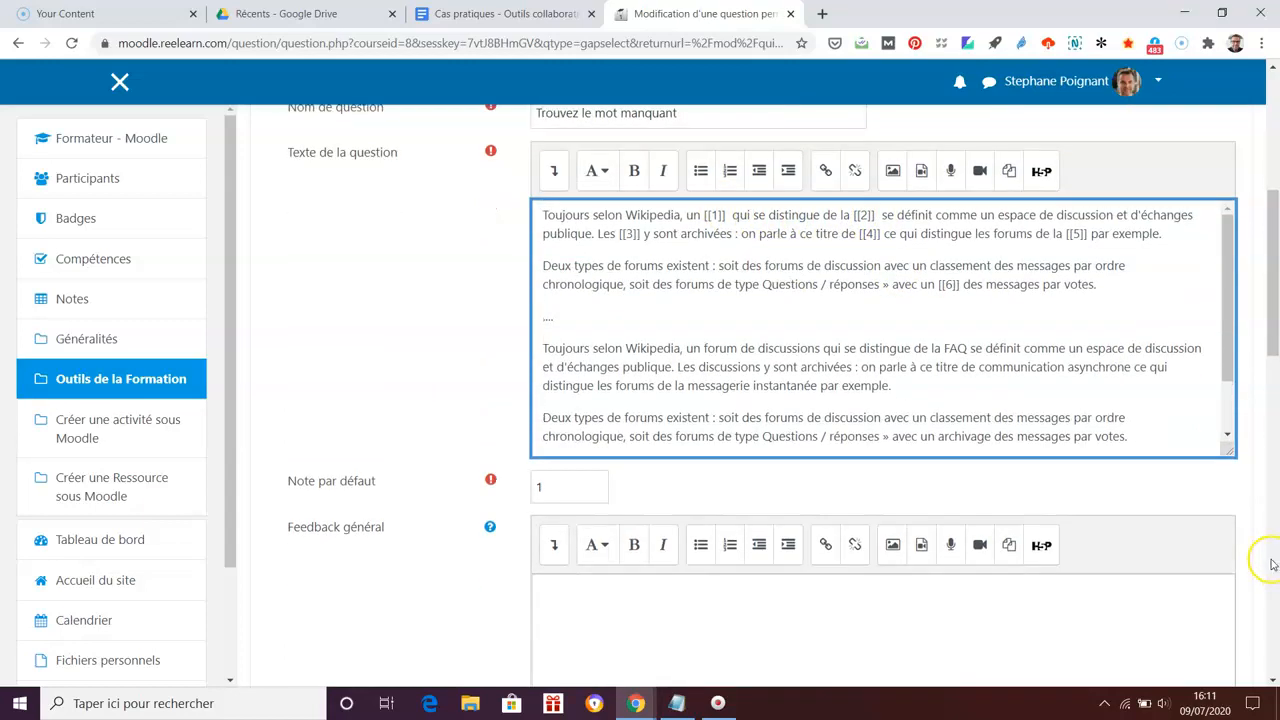
pyautogui.scroll(-2, 1200, 548)
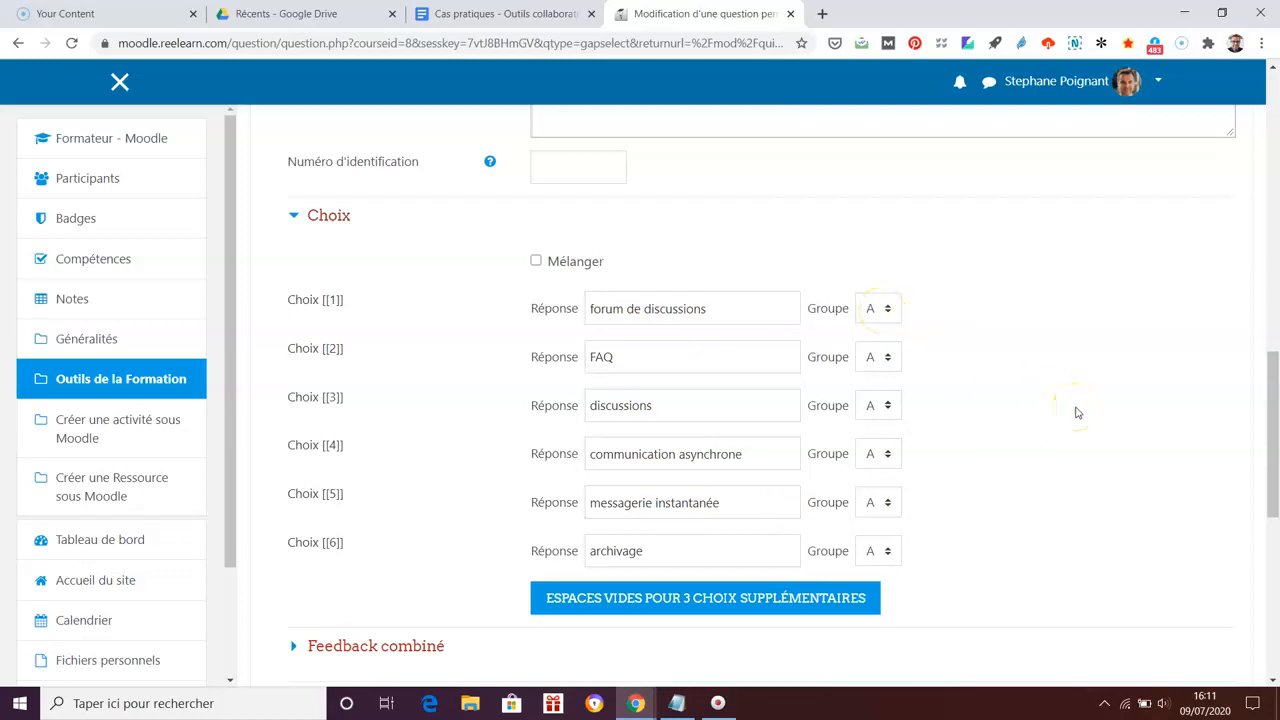
pyautogui.scroll(10, 1134, 431)
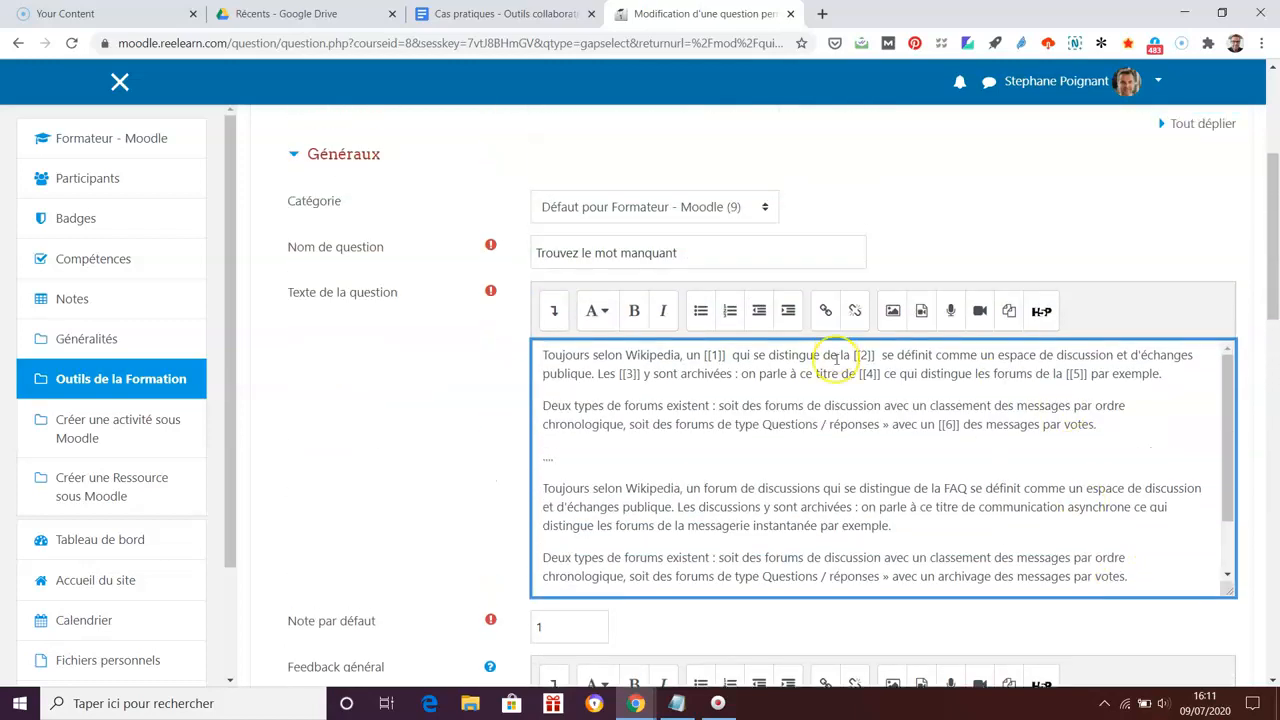
pyautogui.scroll(-2, 1263, 545)
pyautogui.scroll(-6, 1263, 545)
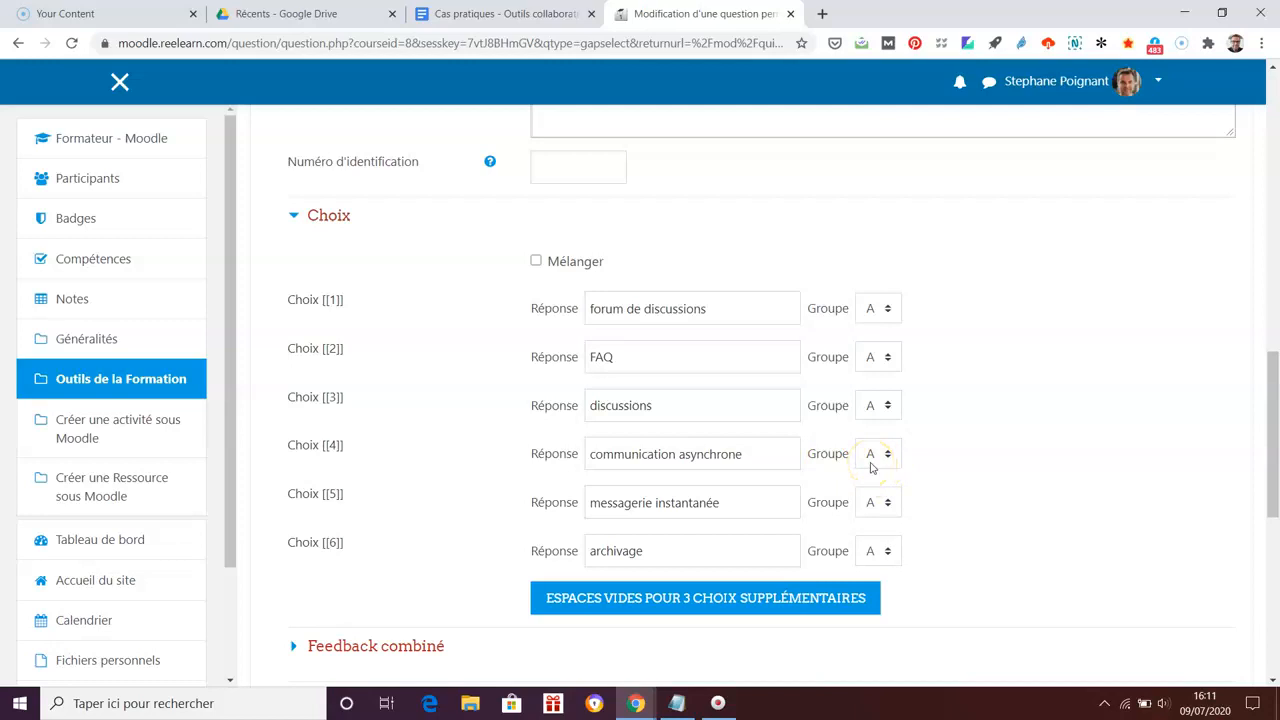
pyautogui.scroll(2, 1080, 480)
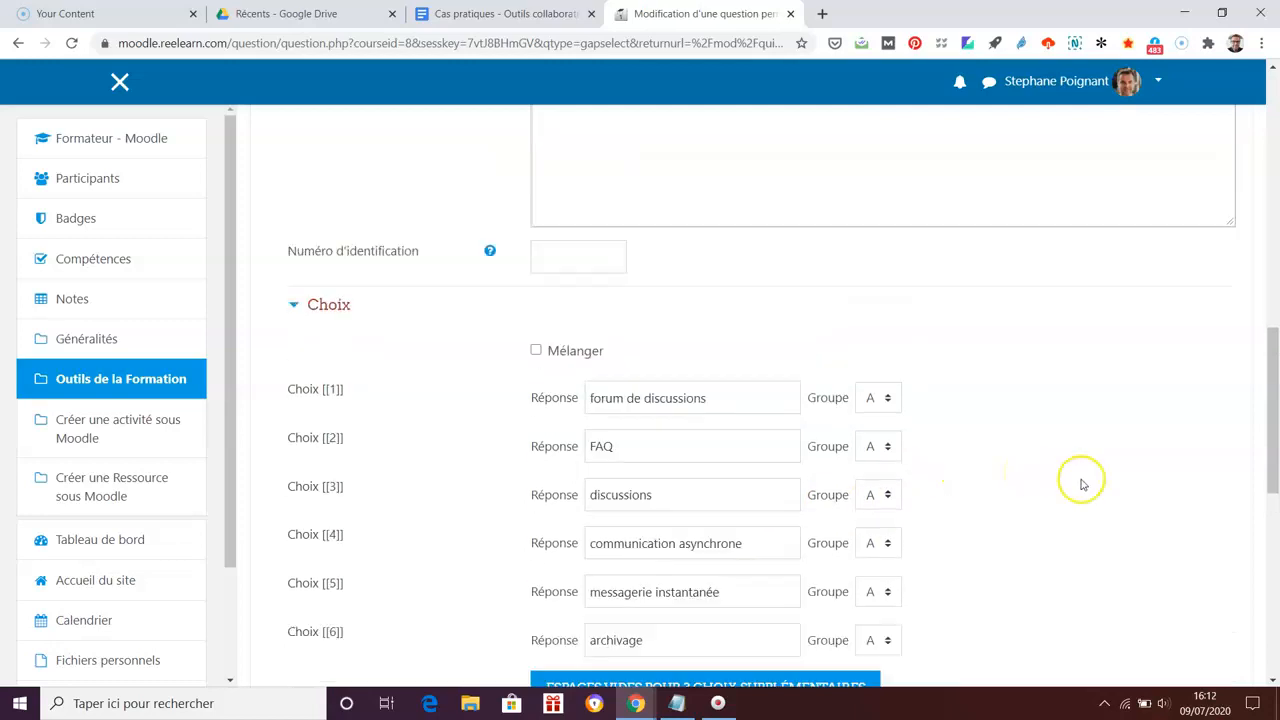
pyautogui.scroll(-2, 1080, 482)
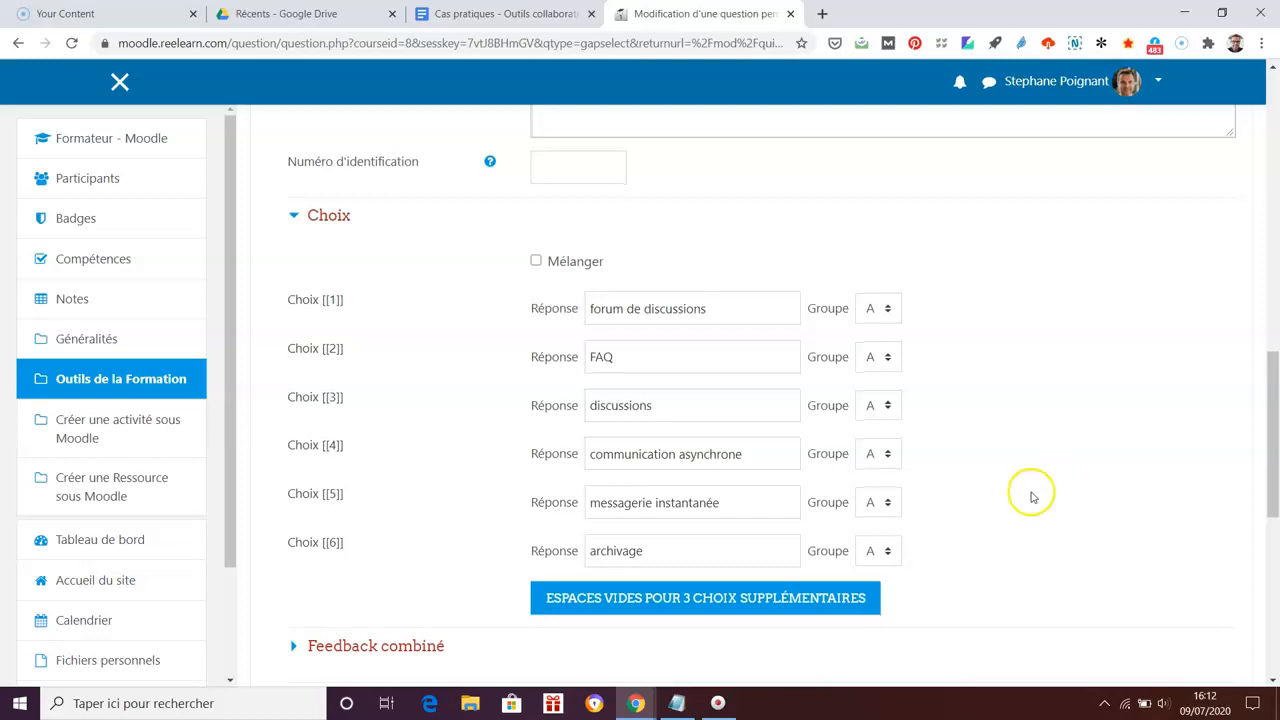
pyautogui.scroll(6, 1190, 496)
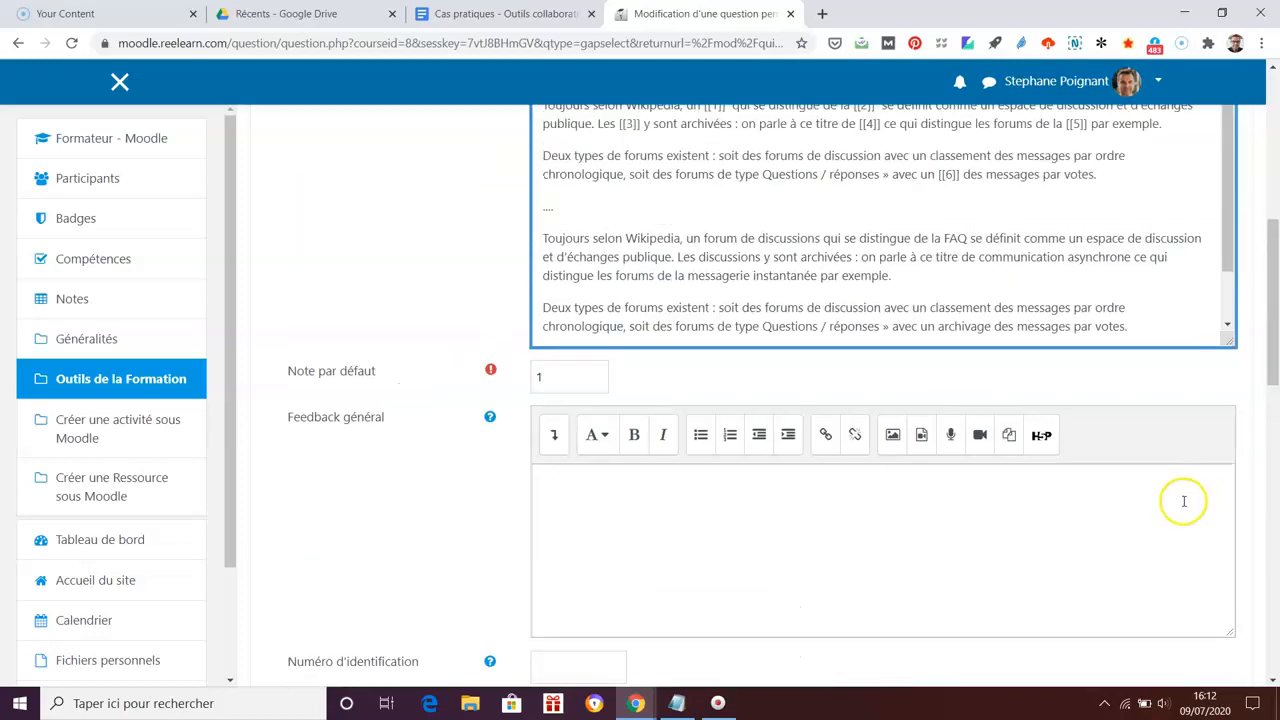
pyautogui.scroll(1, 1183, 501)
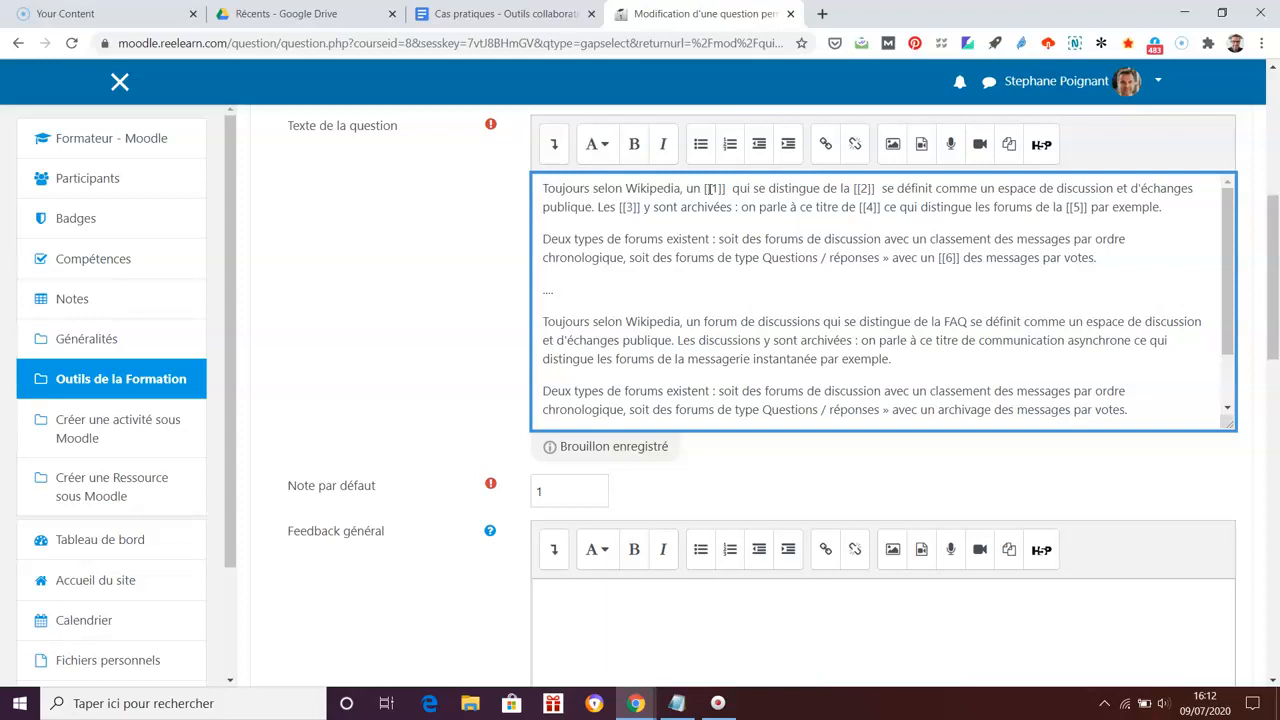
# Step: Delete the "...." separator and the complete paragraphs below the placeholder version in the question text
pyautogui.moveTo(545, 289); pyautogui.dragTo(1143, 408)
pyautogui.press('BackSpace')
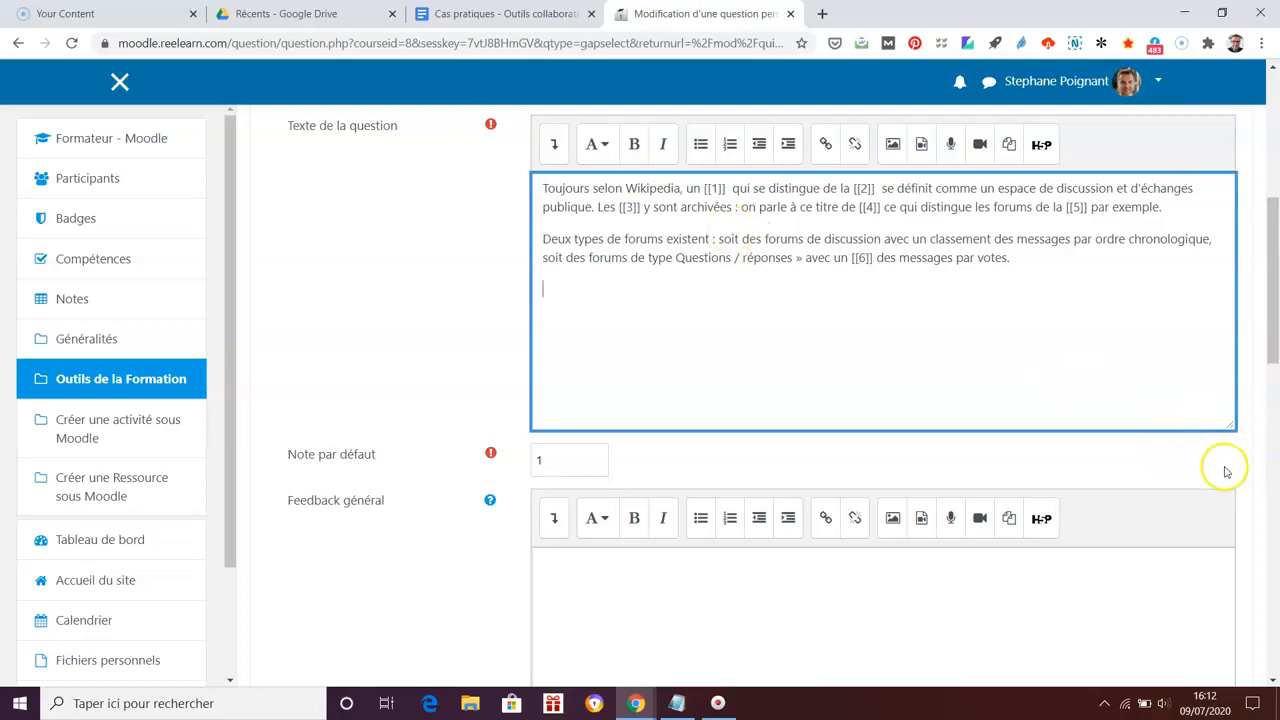
pyautogui.scroll(-1, 1236, 470)
pyautogui.scroll(2, 1233, 467)
# Step: Check placeholders [[1]] to [[6]] in the question text against their corresponding answer choices
pyautogui.scroll(-3, 1233, 467)
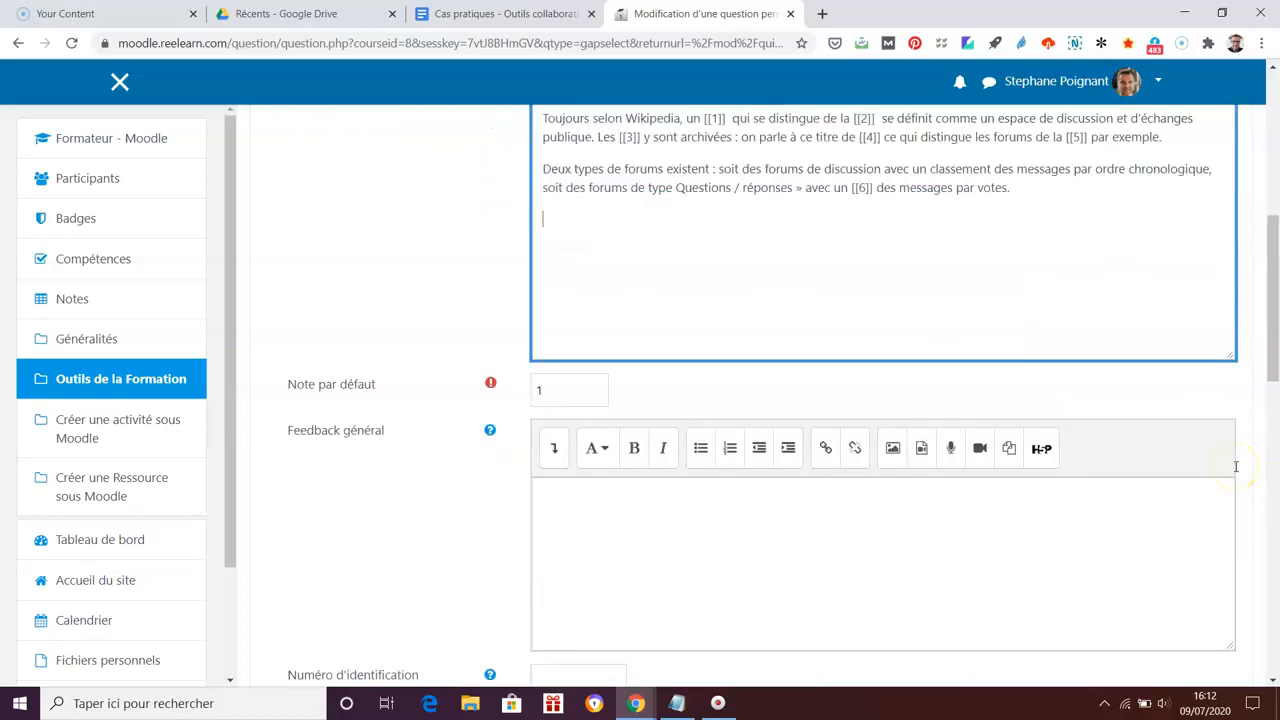
pyautogui.scroll(3, 1236, 467)
pyautogui.scroll(-6, 1236, 467)
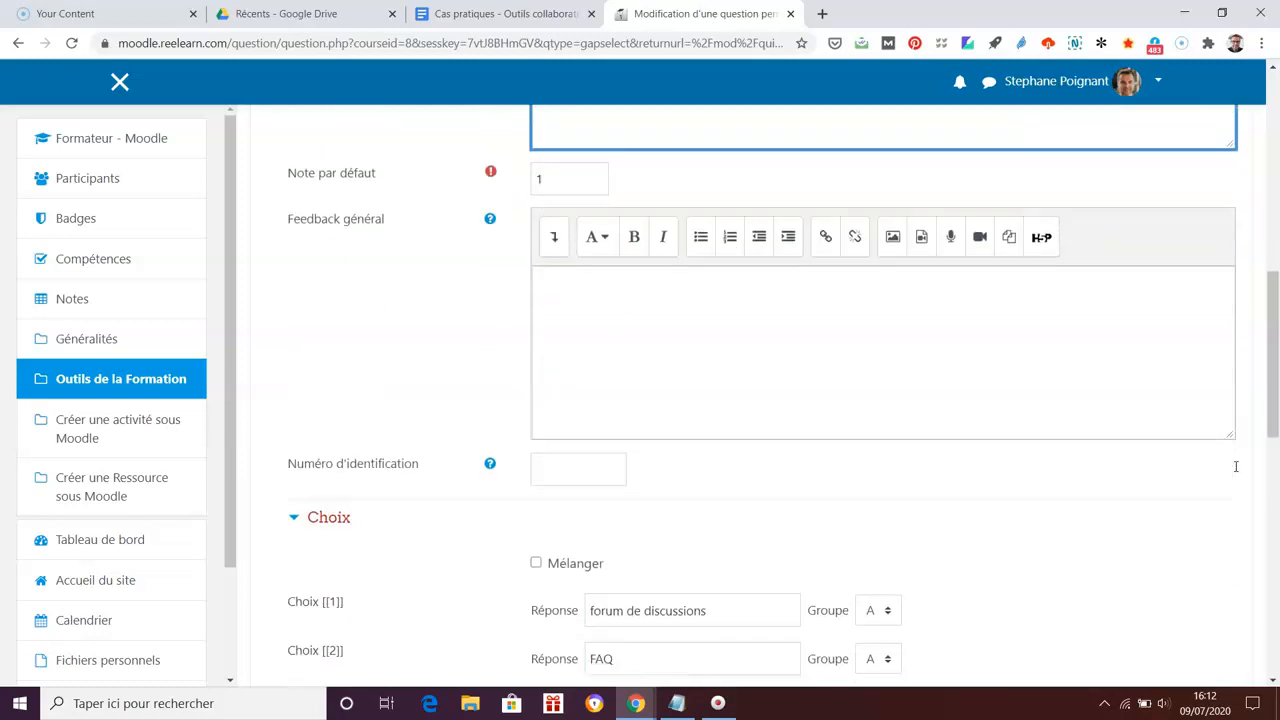
pyautogui.scroll(-2, 1236, 466)
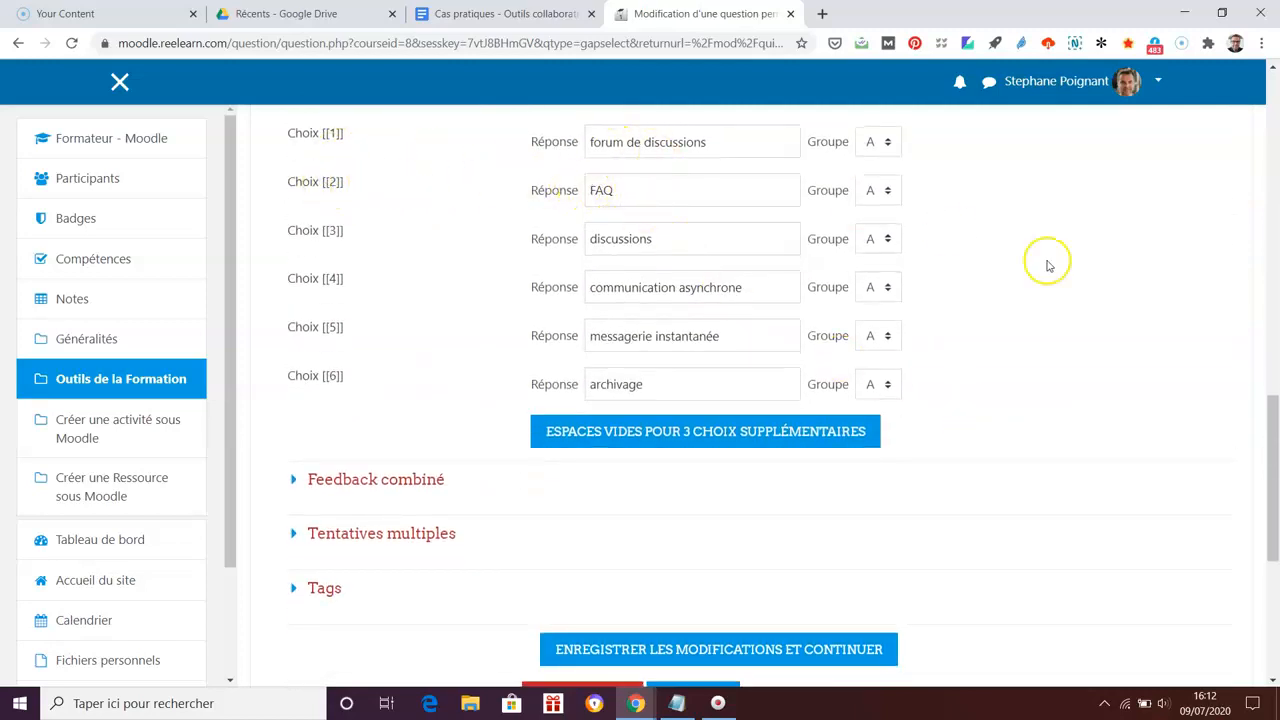
pyautogui.scroll(2, 1204, 389)
pyautogui.scroll(8, 1204, 389)
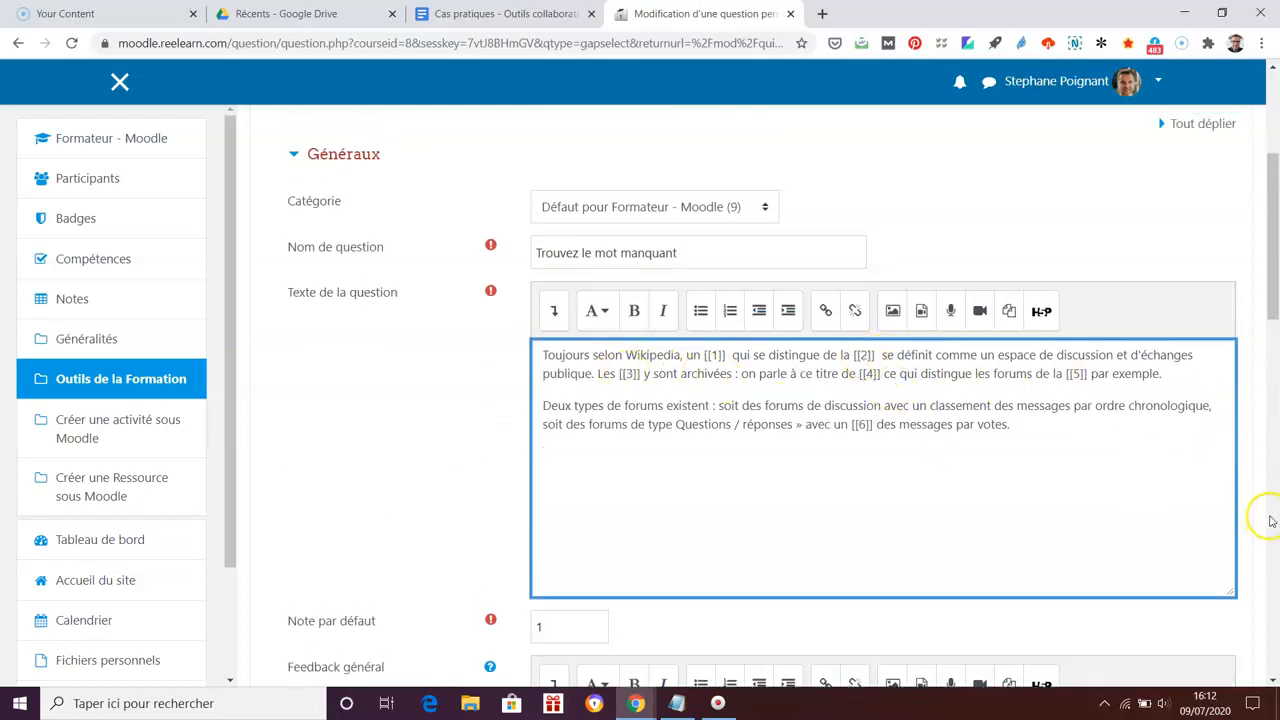
pyautogui.scroll(-1, 1245, 520)
pyautogui.scroll(-8, 1245, 520)
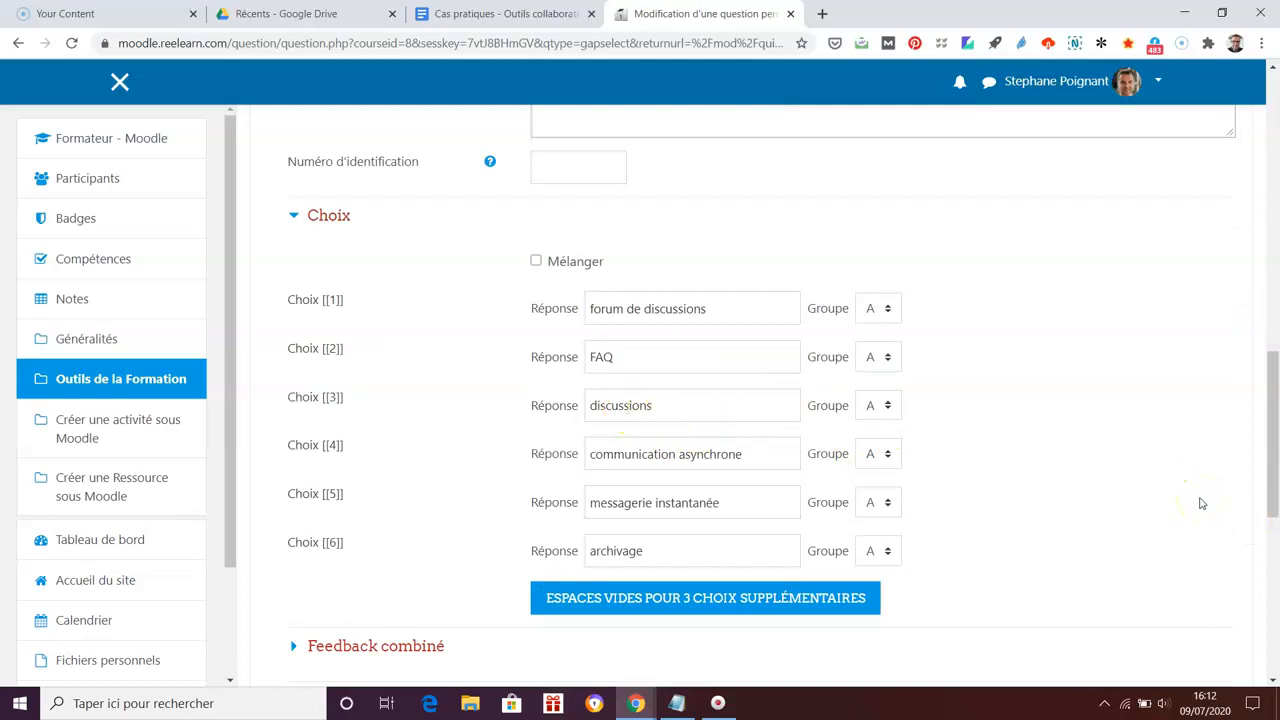
# Step: Save the question while continuing to edit, check the reloaded form, and save it again to return to the quiz's question list
pyautogui.scroll(-5, 1202, 503)
pyautogui.click(838, 400)
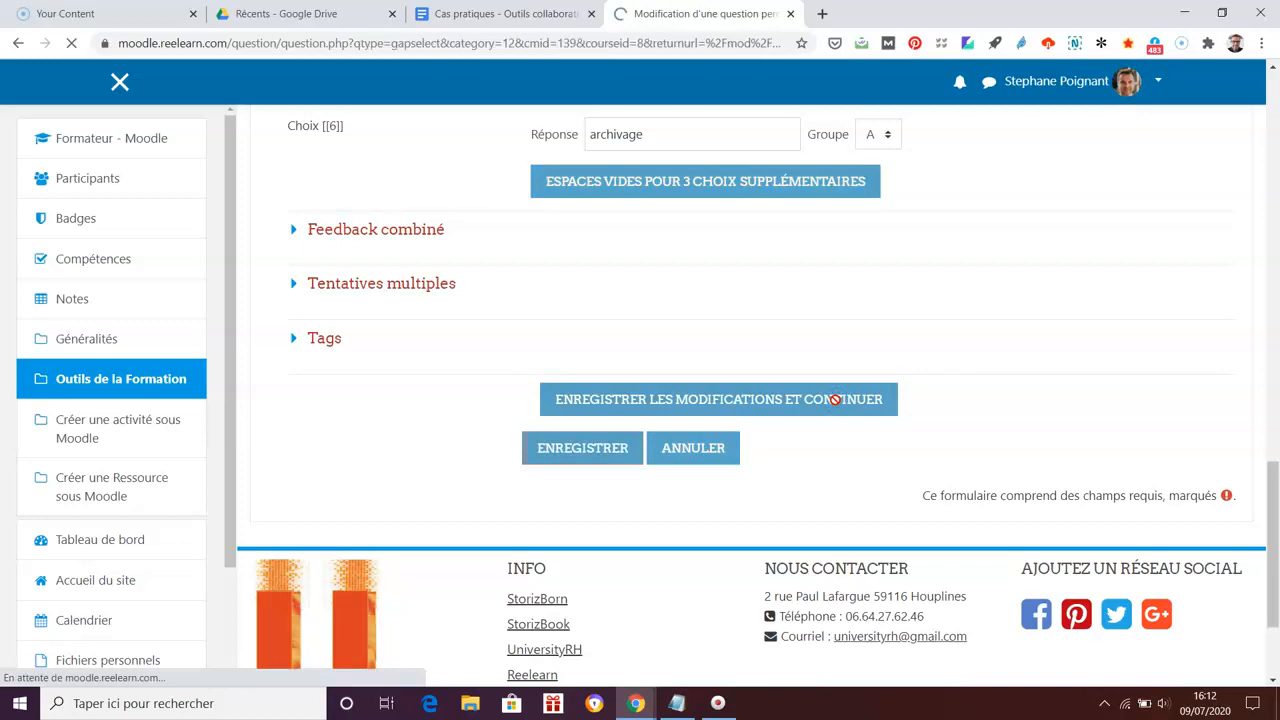
pyautogui.scroll(-3, 1186, 517)
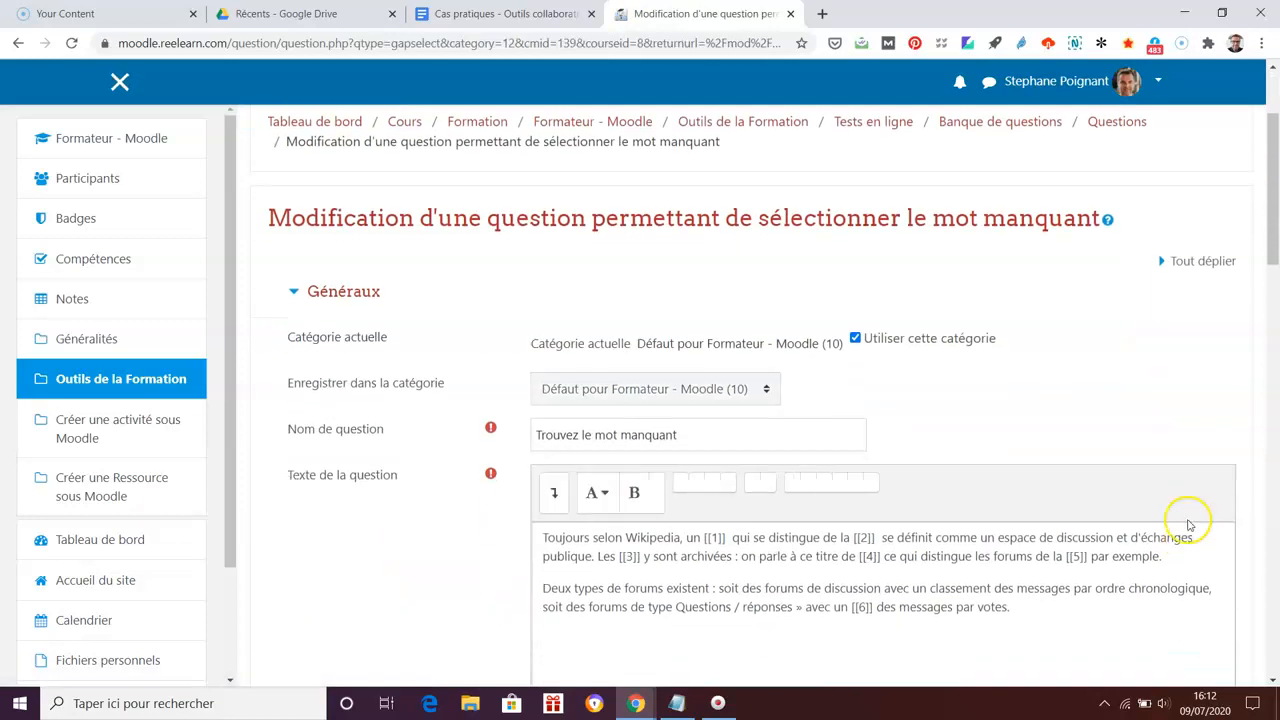
pyautogui.scroll(-7, 1236, 525)
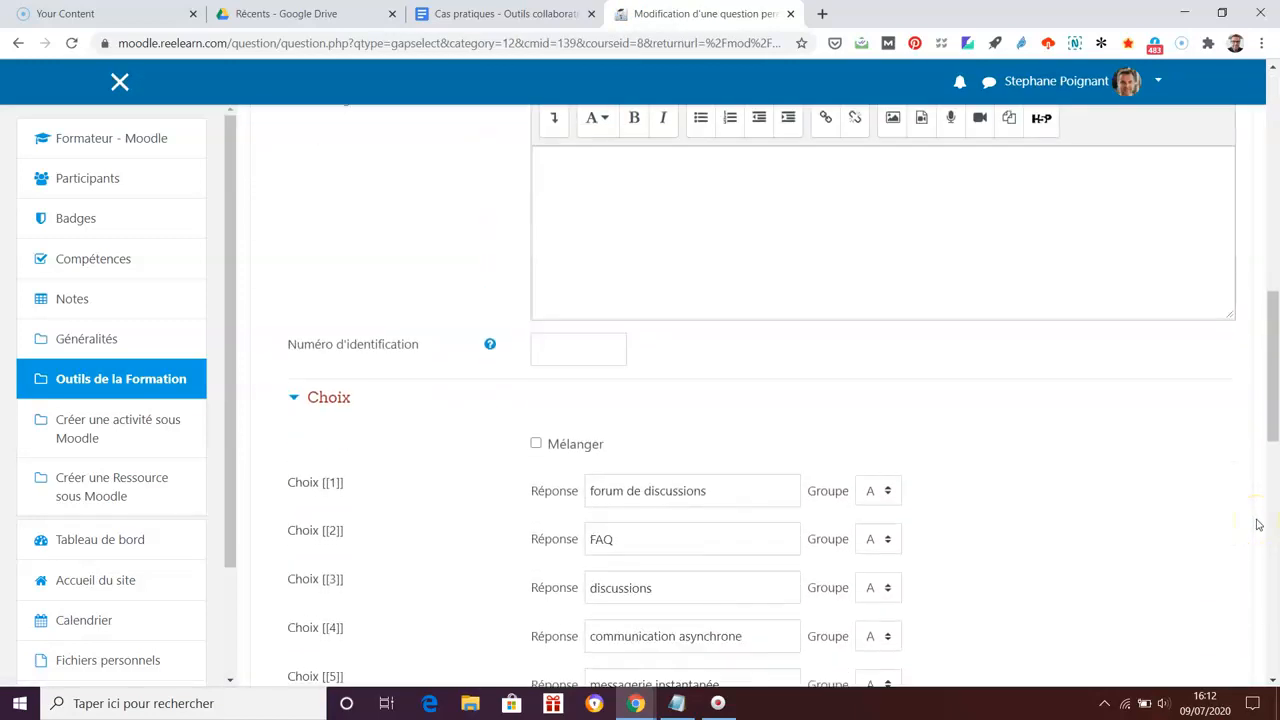
pyautogui.scroll(-5, 1258, 524)
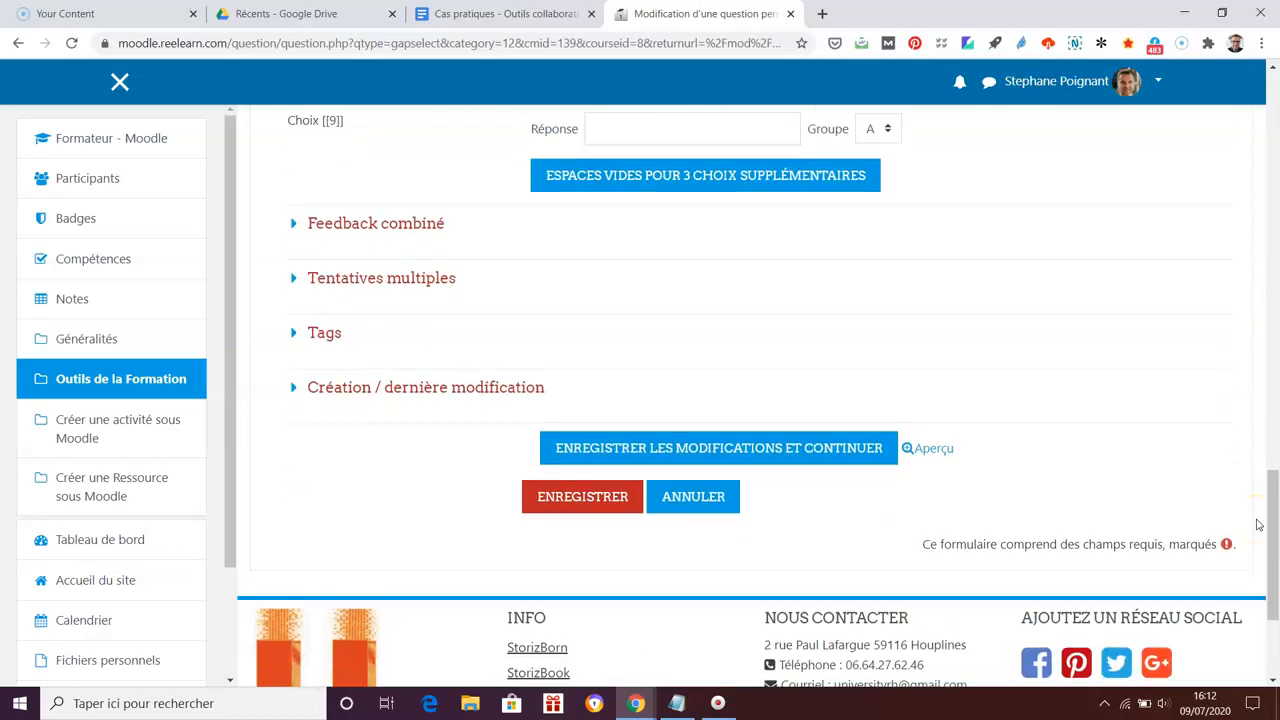
pyautogui.click(600, 496)
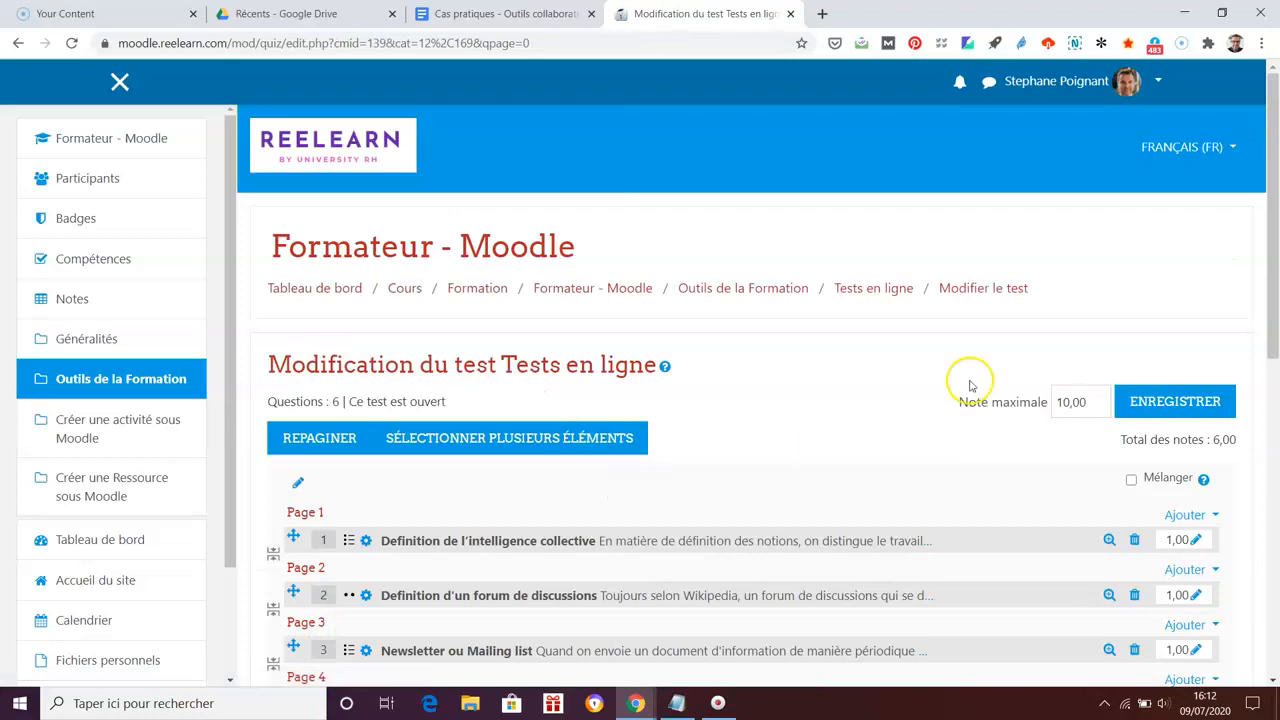
pyautogui.moveTo(1271, 314); pyautogui.dragTo(1275, 450)
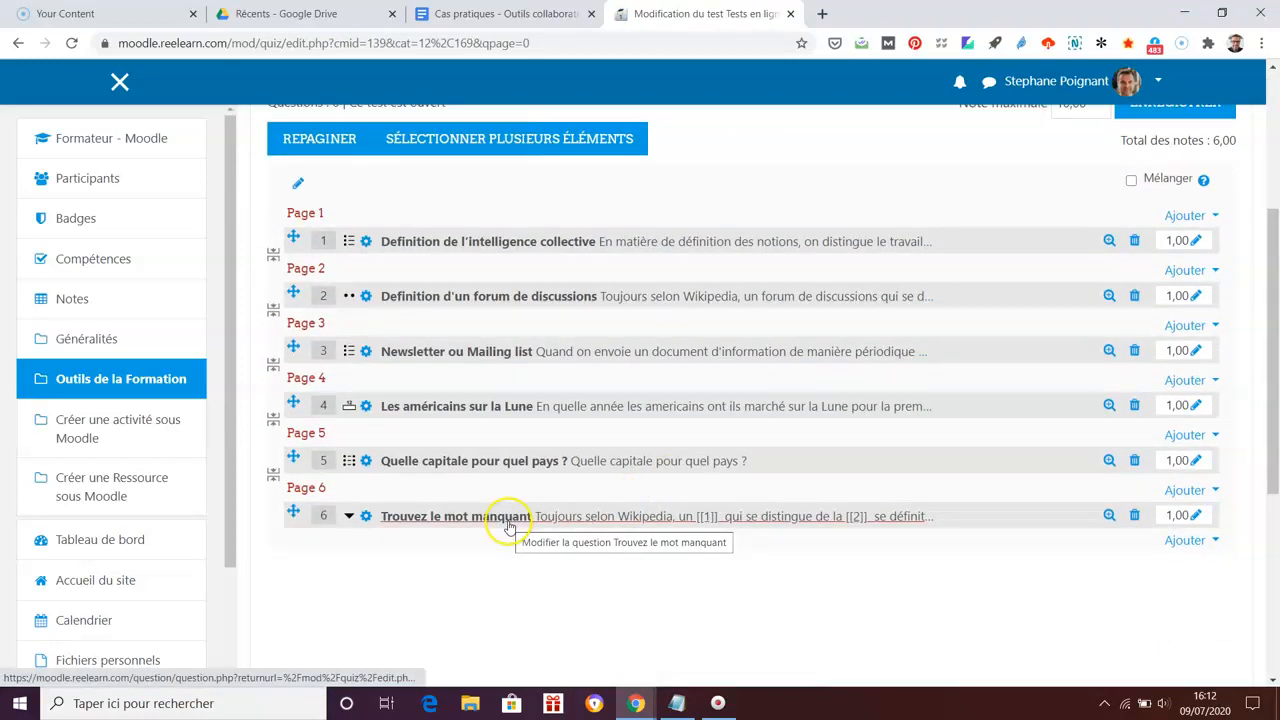
# Step: Save the maximum grade on the quiz's question list and return to the "Tests en ligne" quiz page
pyautogui.moveTo(1273, 449); pyautogui.dragTo(1273, 437)
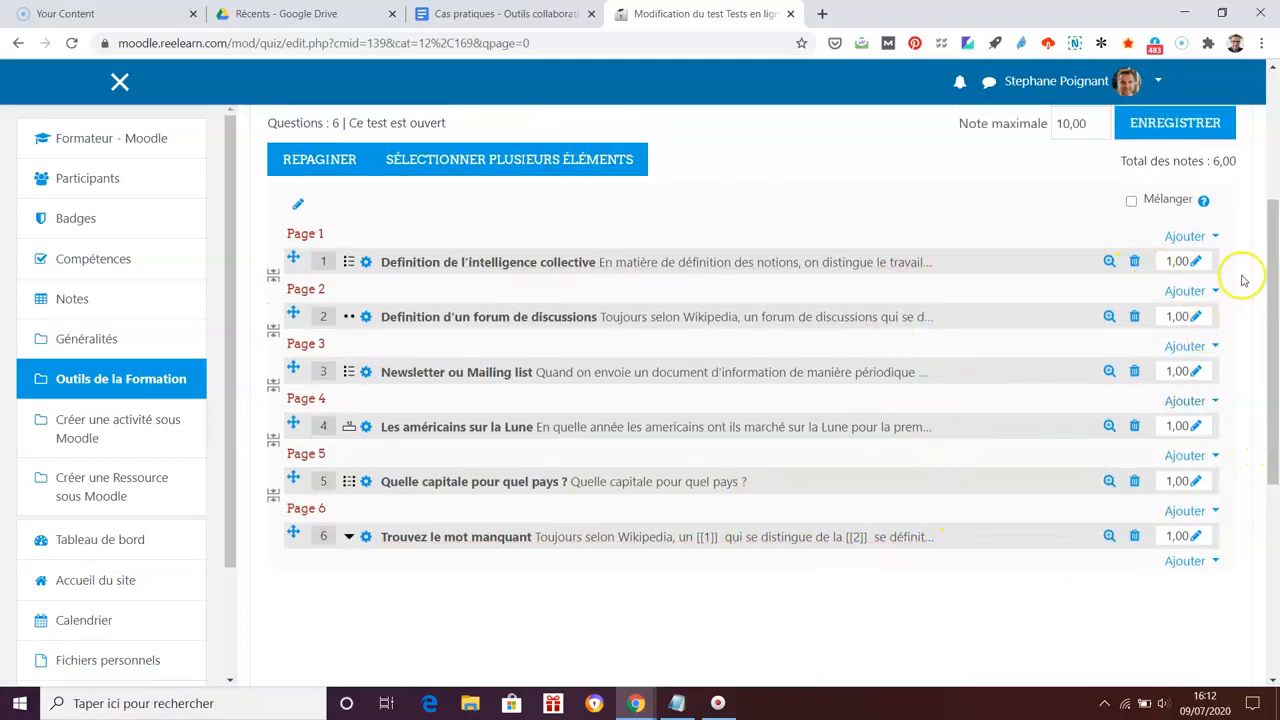
pyautogui.click(1180, 124)
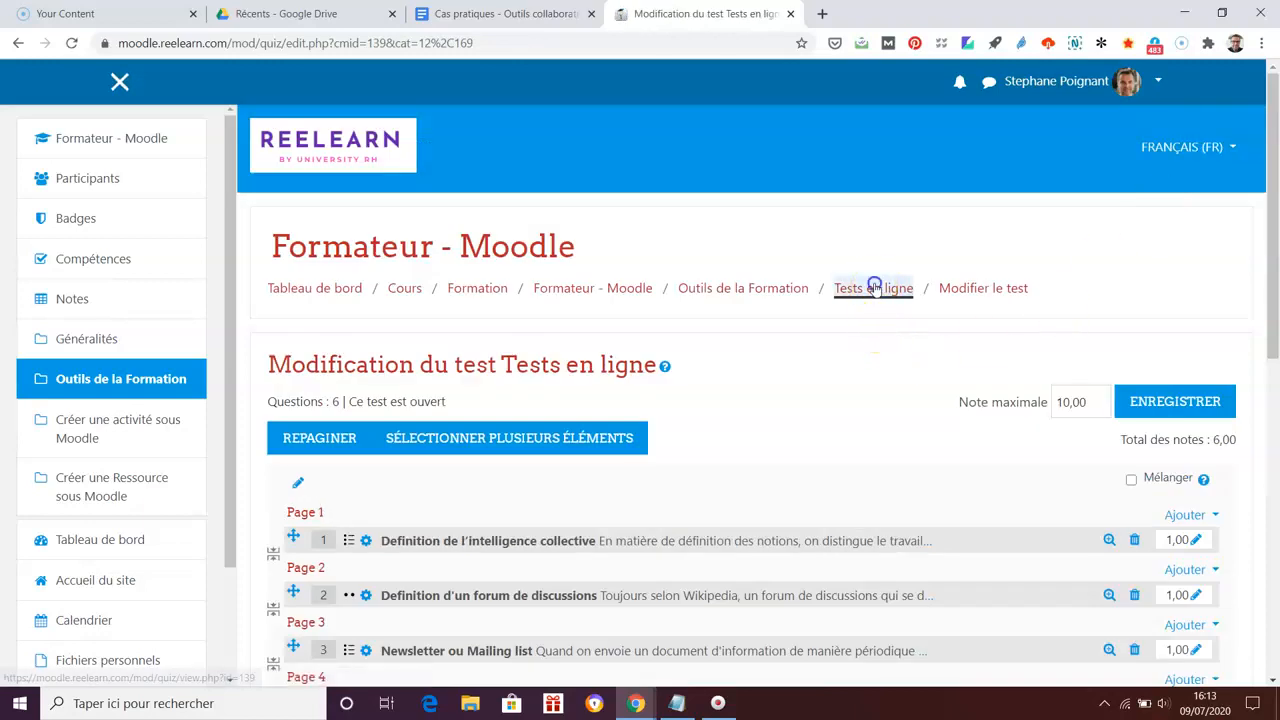
pyautogui.click(873, 288)
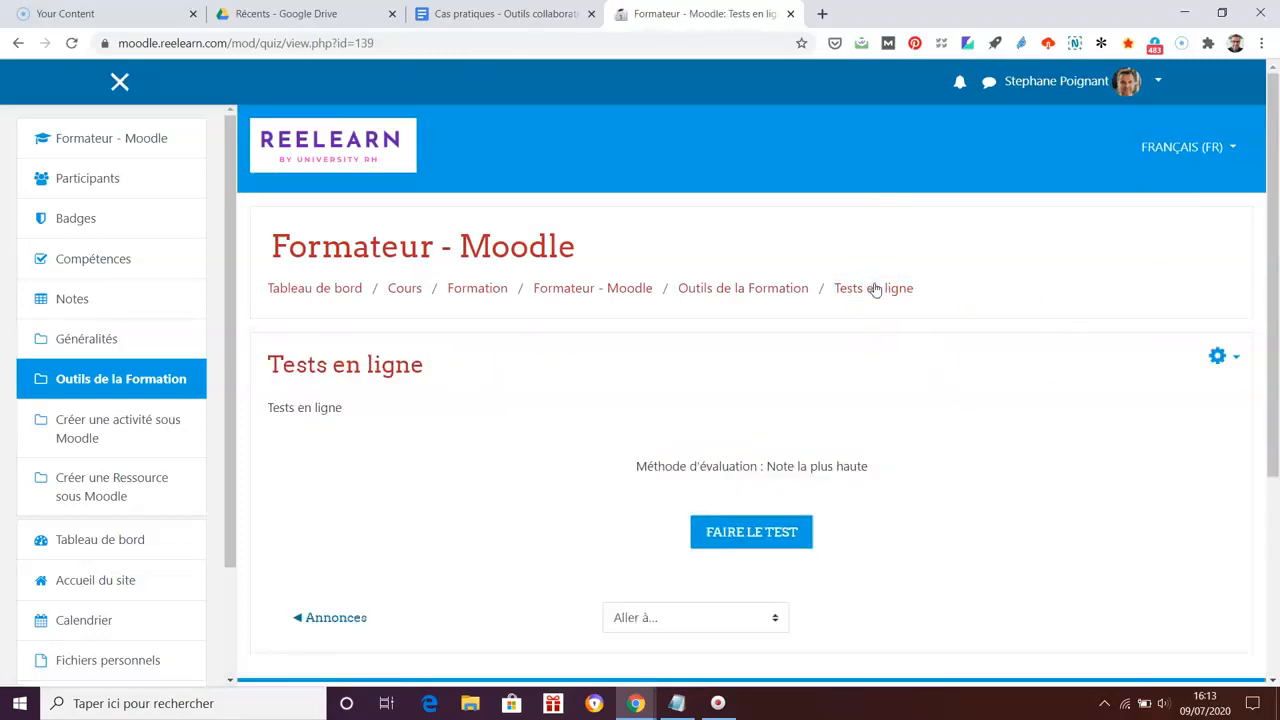
# Step: Start a preview attempt of the quiz and go to question 6 with the missing-word gaps
pyautogui.click(742, 542)
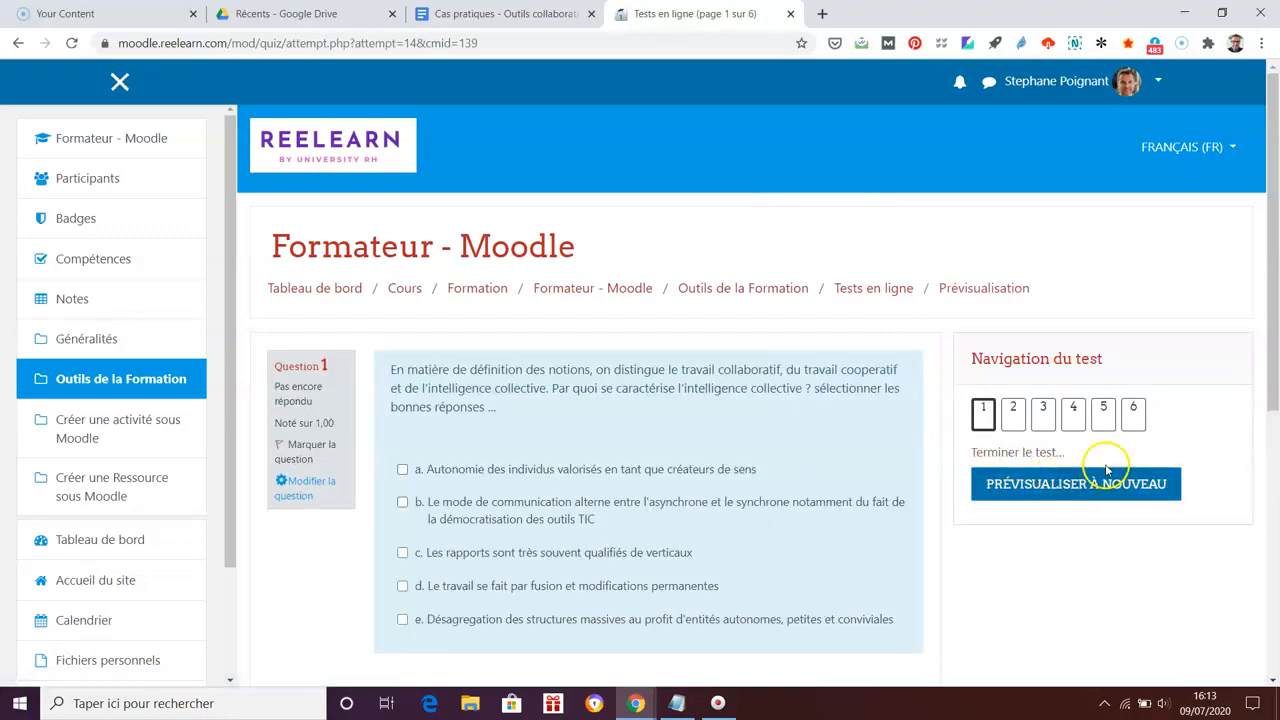
pyautogui.click(1135, 414)
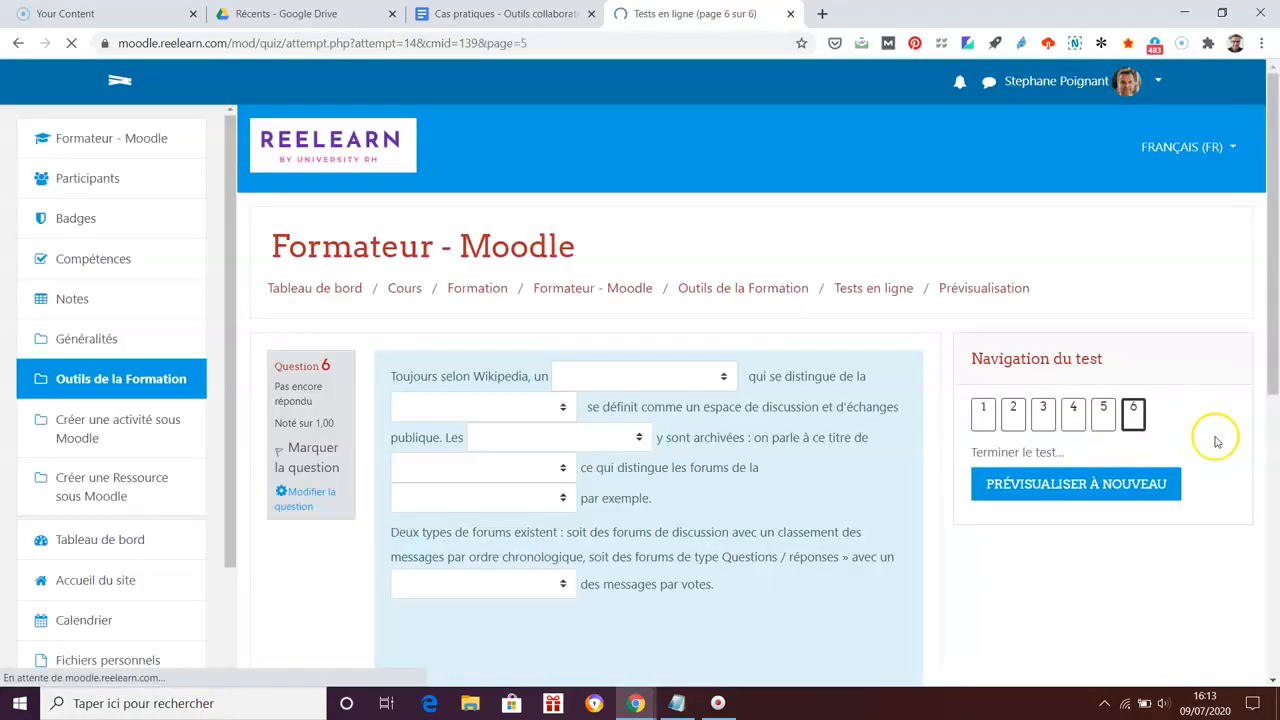
pyautogui.scroll(-3, 1223, 457)
pyautogui.scroll(1, 1230, 465)
pyautogui.scroll(1, 1230, 465)
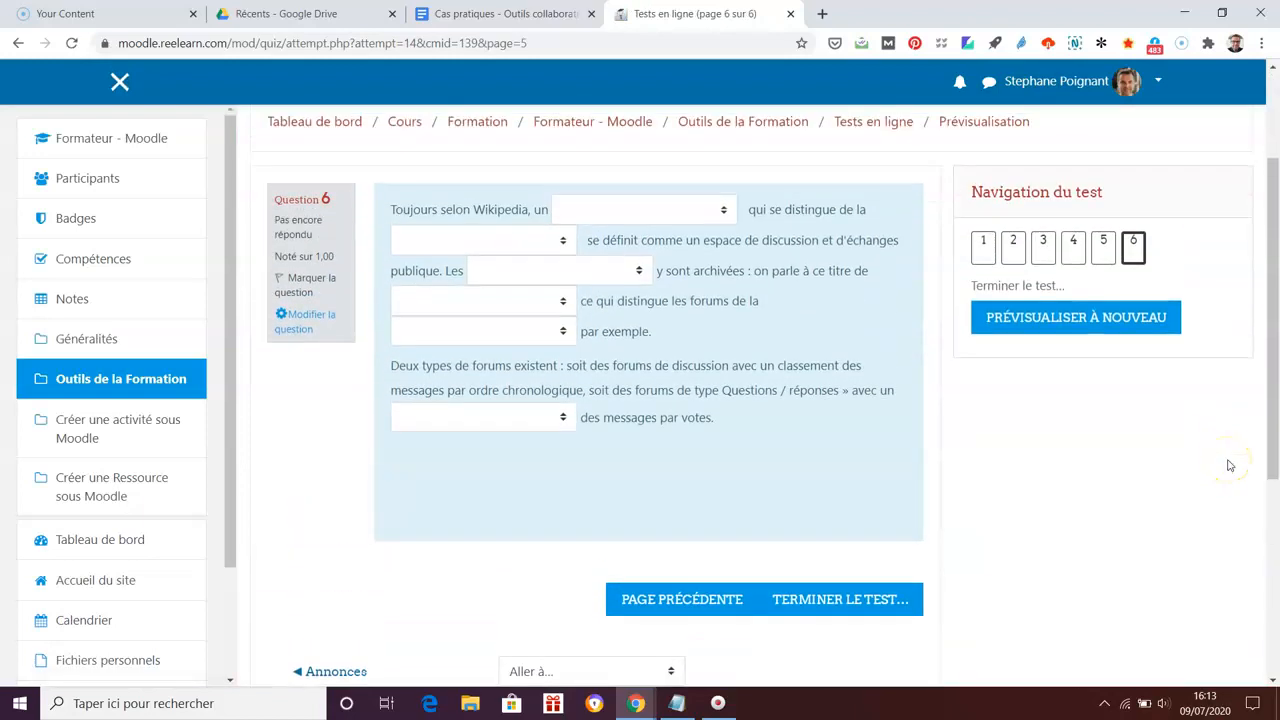
# Step: Fill the first three gaps of question 6 with "forum de discussions", "FAQ" and "discussions"
pyautogui.click(723, 210)
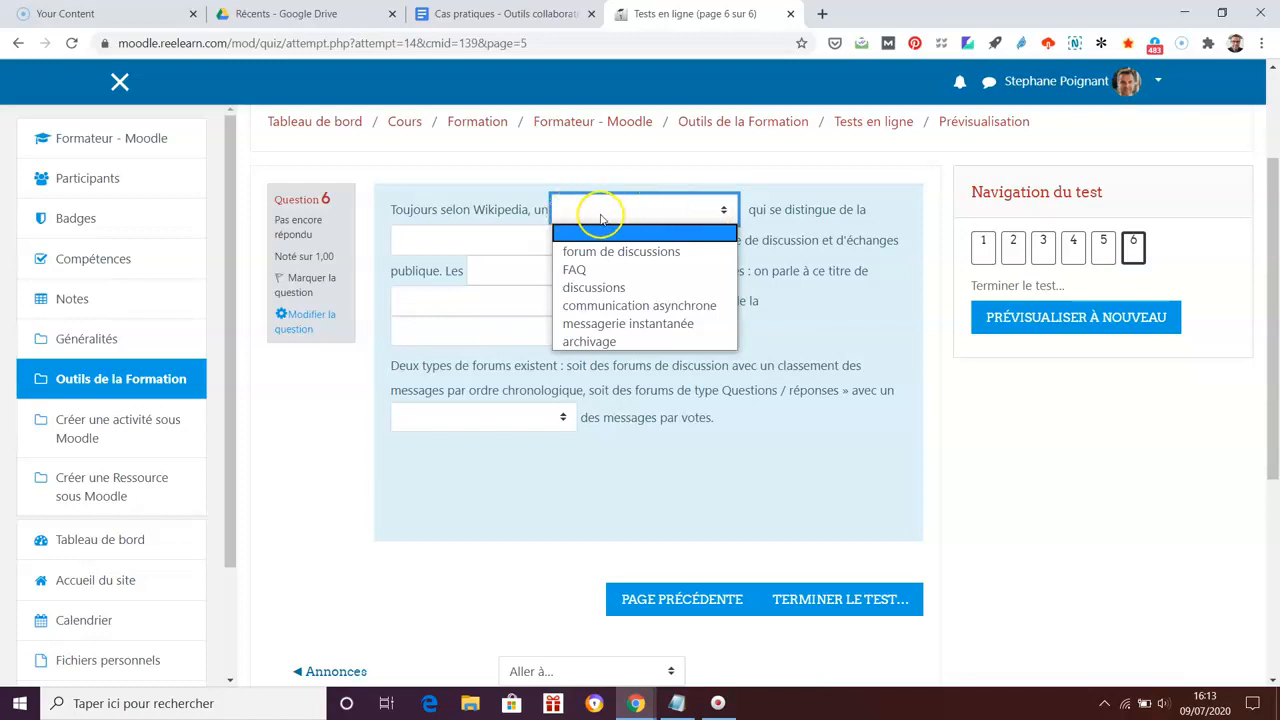
pyautogui.click(608, 251)
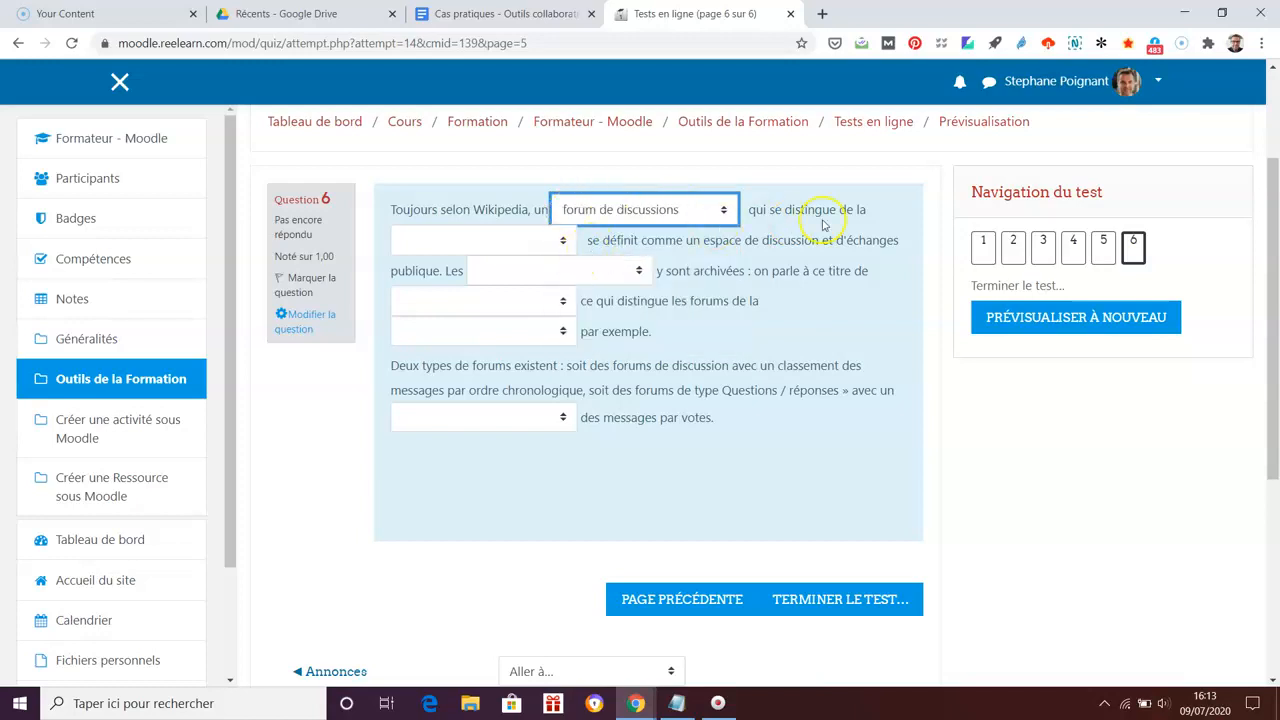
pyautogui.click(561, 241)
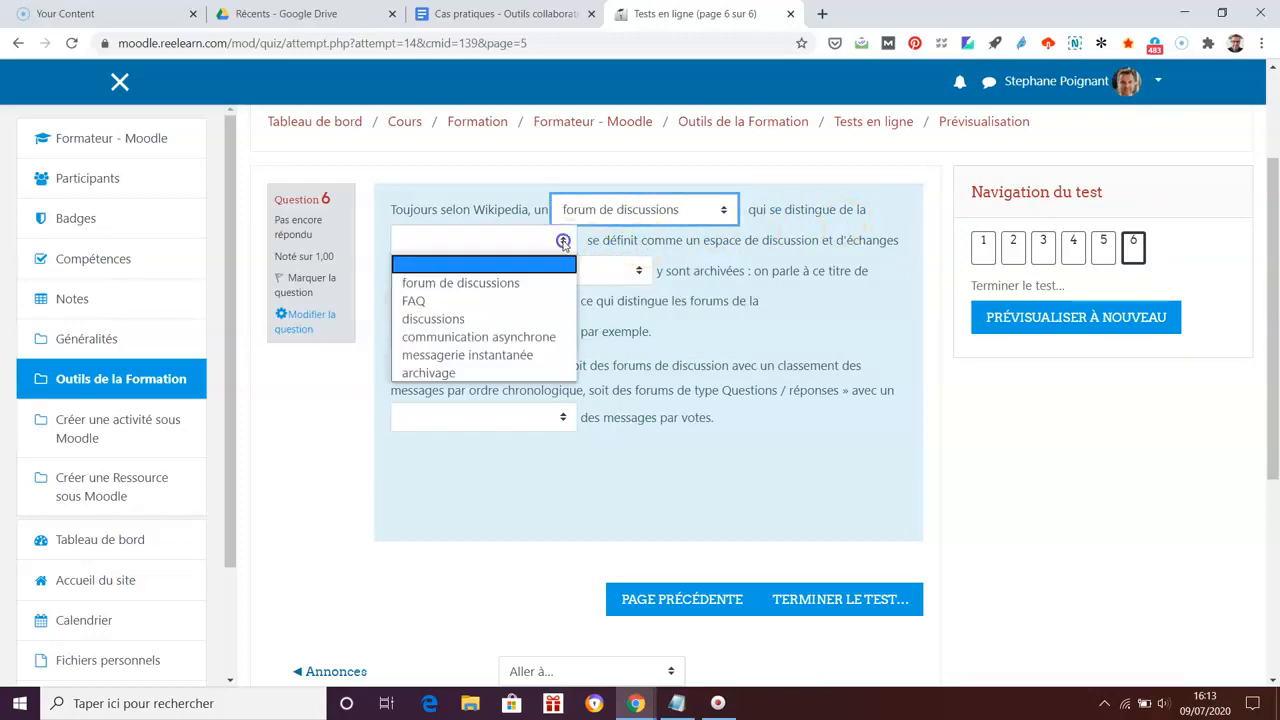
pyautogui.click(548, 297)
pyautogui.click(648, 271)
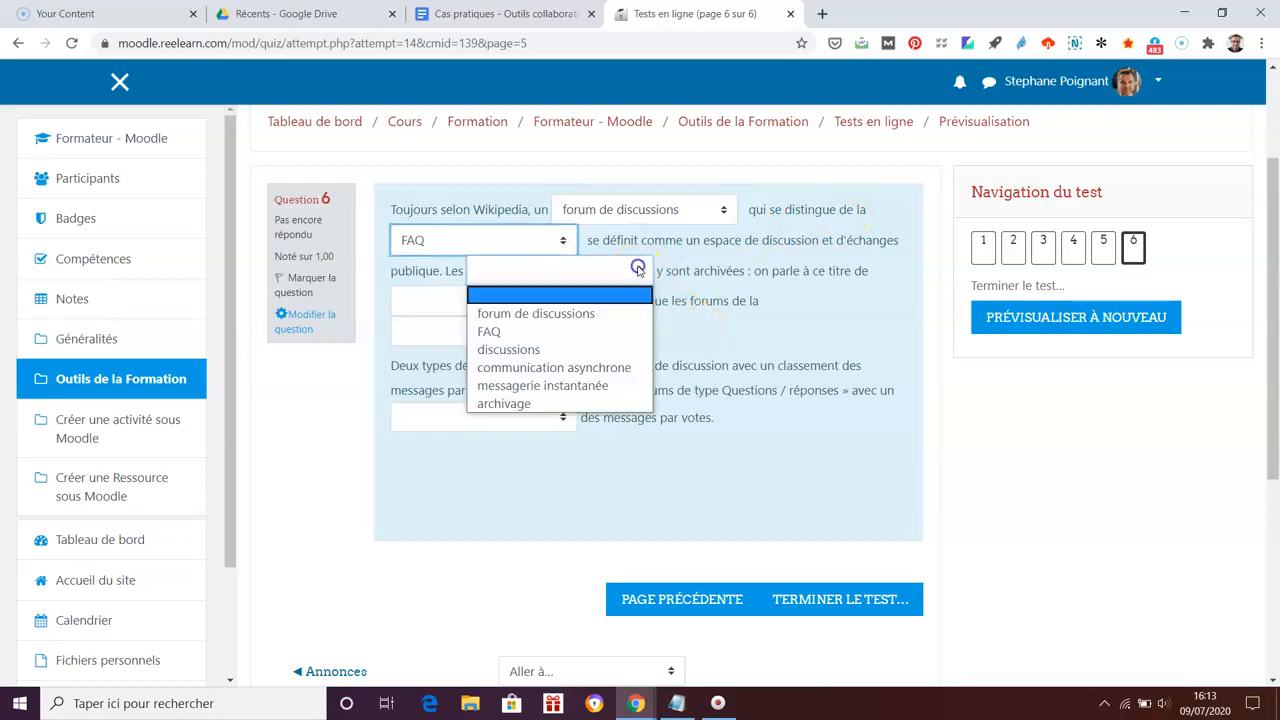
pyautogui.click(609, 349)
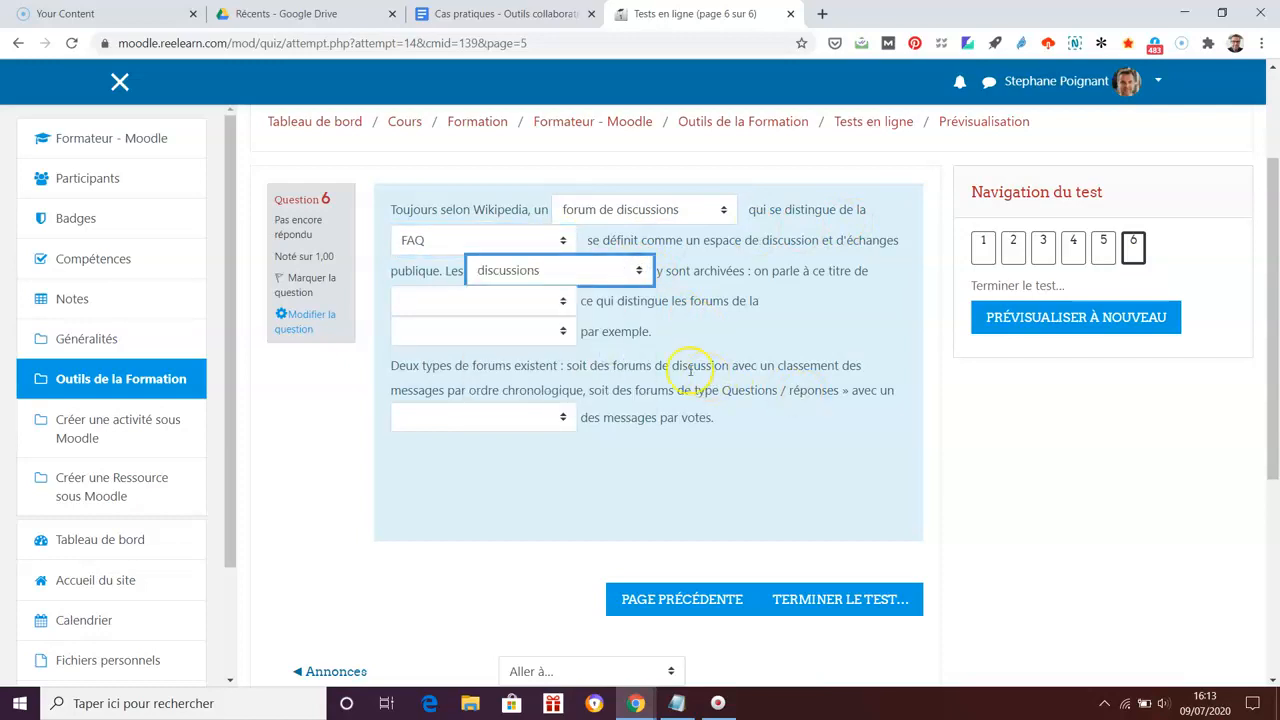
# Step: Fill the last three gaps of question 6 with "communication asynchrone", "messagerie instantanée" and "archivage"
pyautogui.click(564, 302)
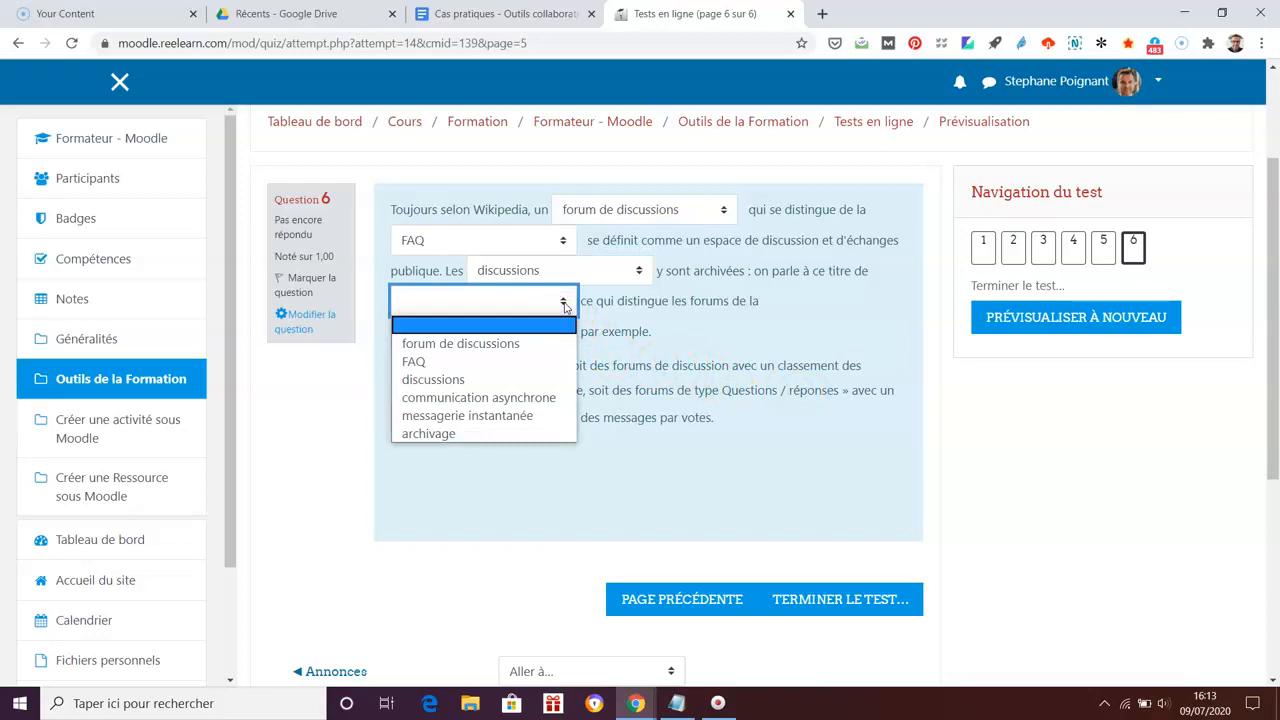
pyautogui.click(540, 397)
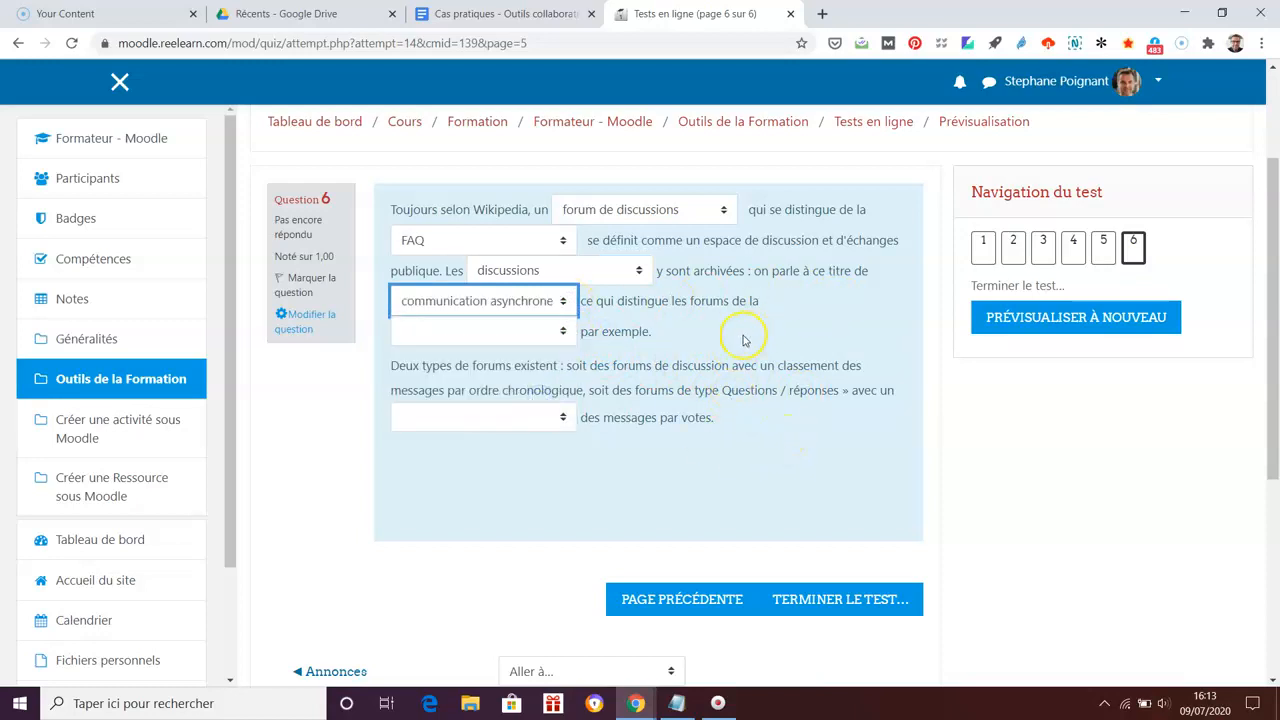
pyautogui.click(562, 335)
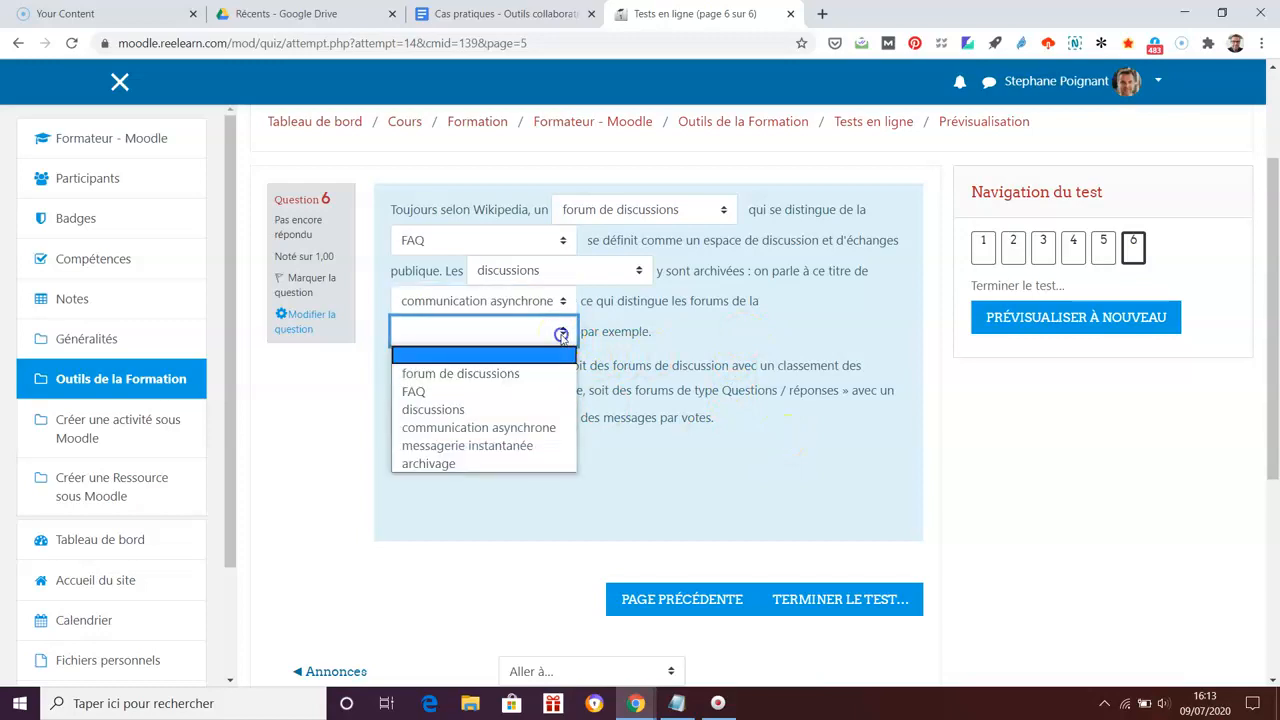
pyautogui.click(529, 450)
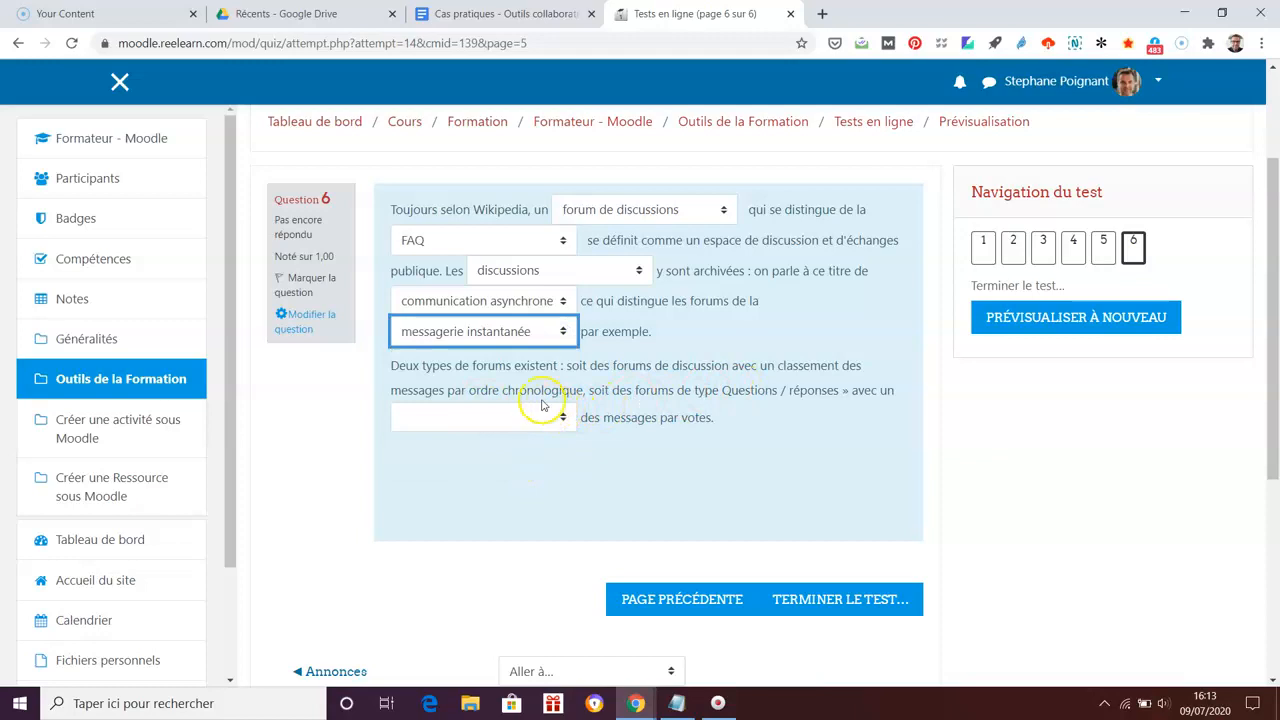
pyautogui.click(563, 418)
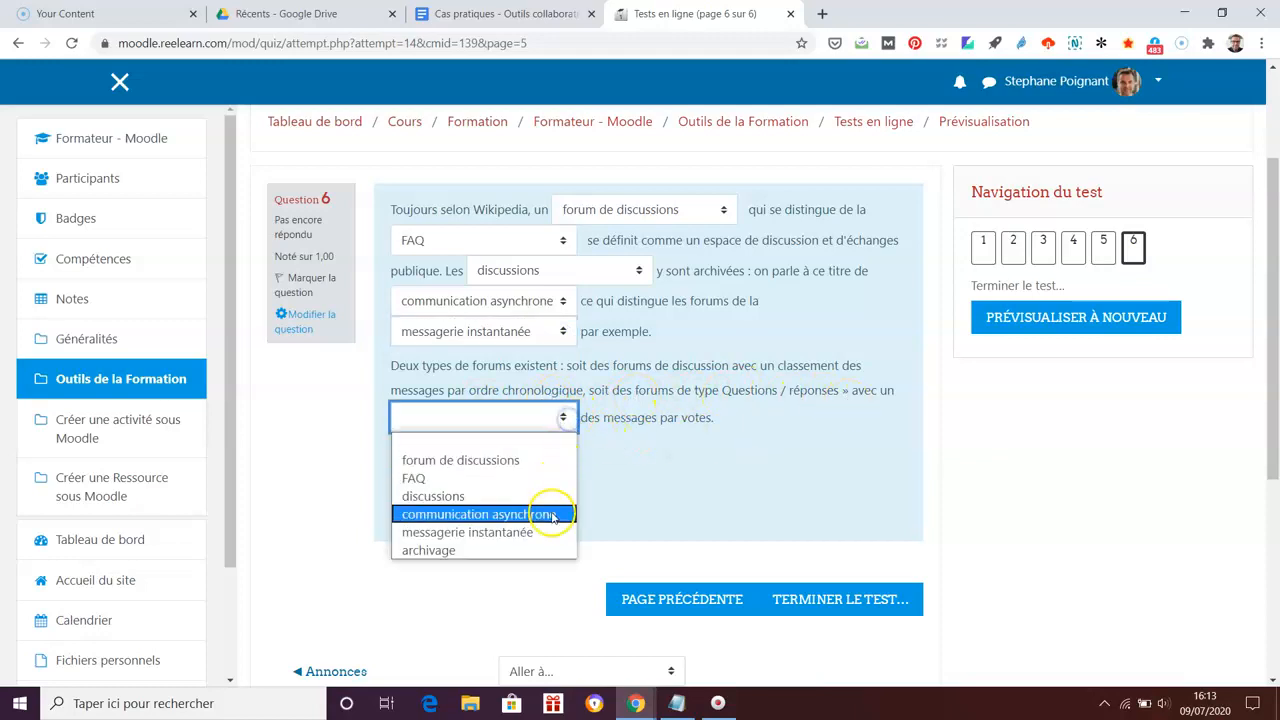
pyautogui.click(545, 544)
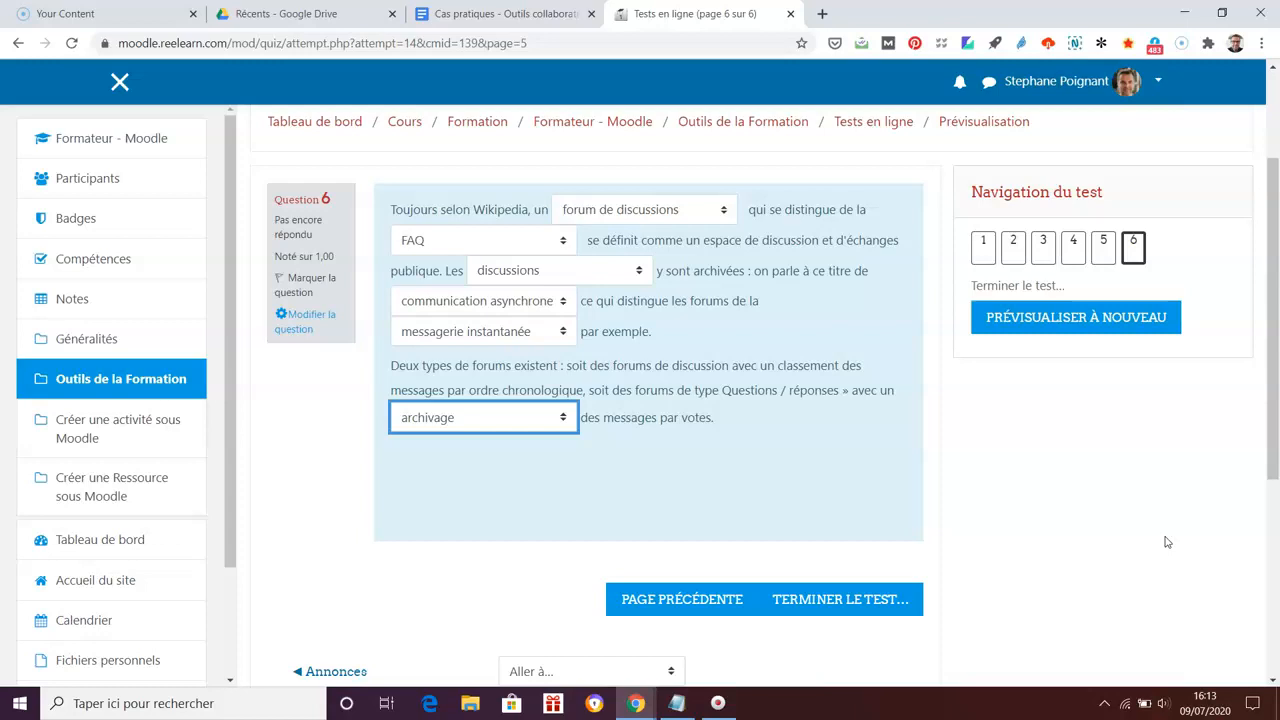
# Step: Finish the preview attempt, submit all answers and confirm the submission
pyautogui.click(870, 599)
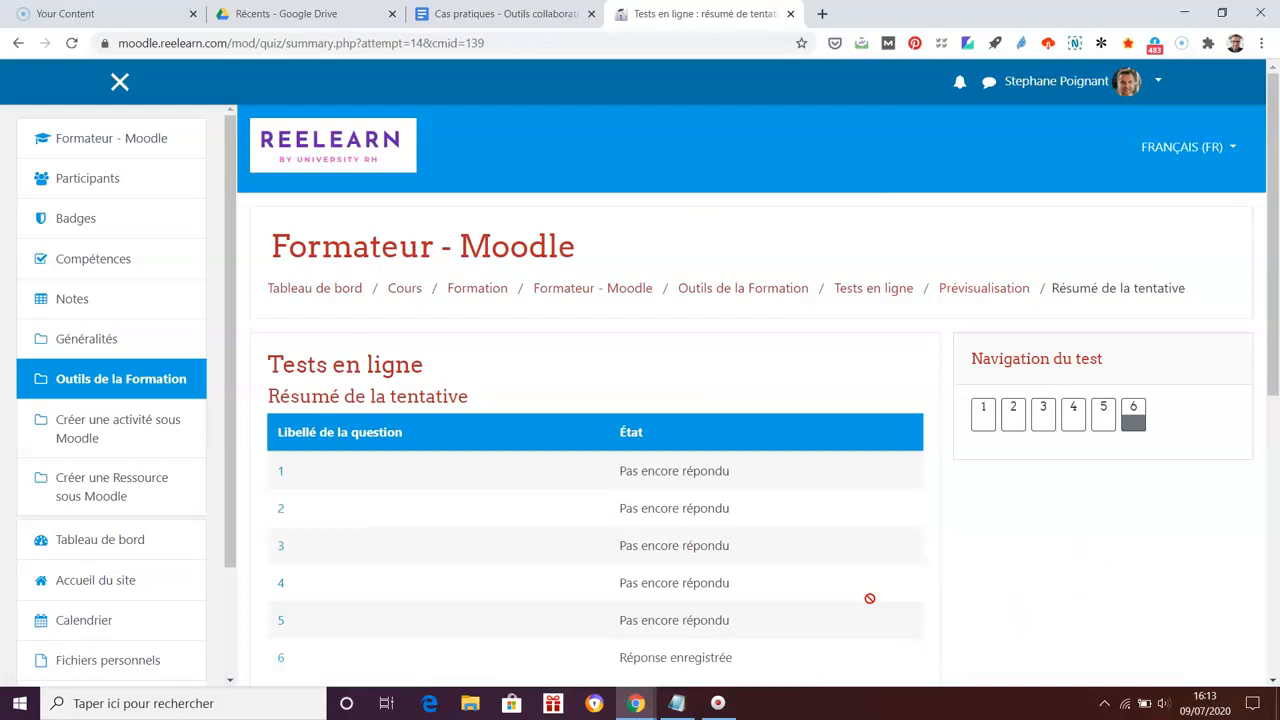
pyautogui.scroll(-3, 1067, 571)
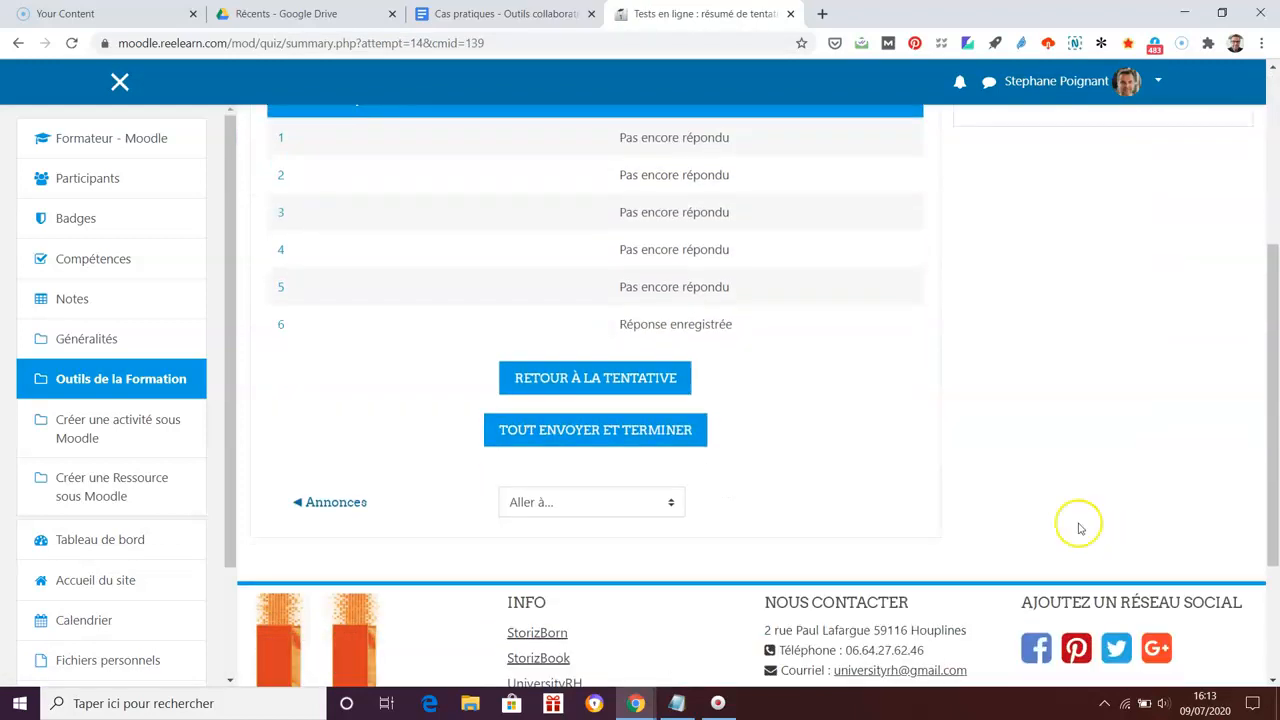
pyautogui.click(685, 436)
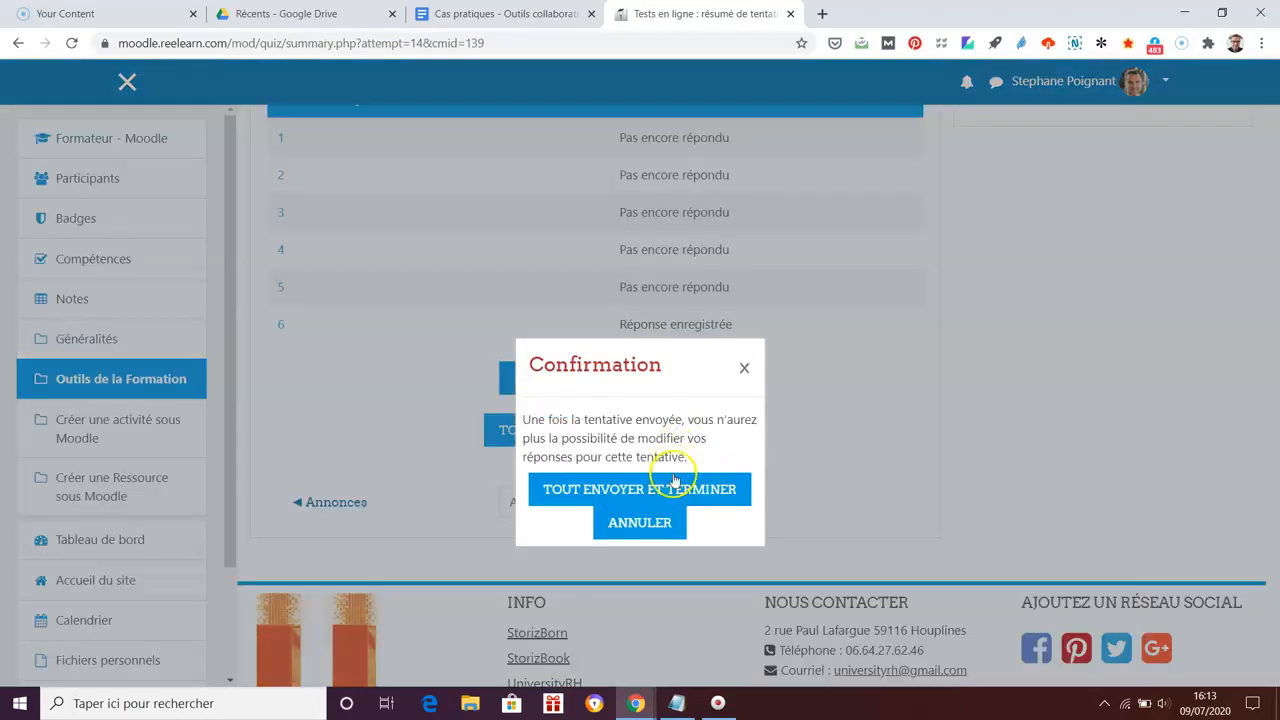
pyautogui.click(672, 490)
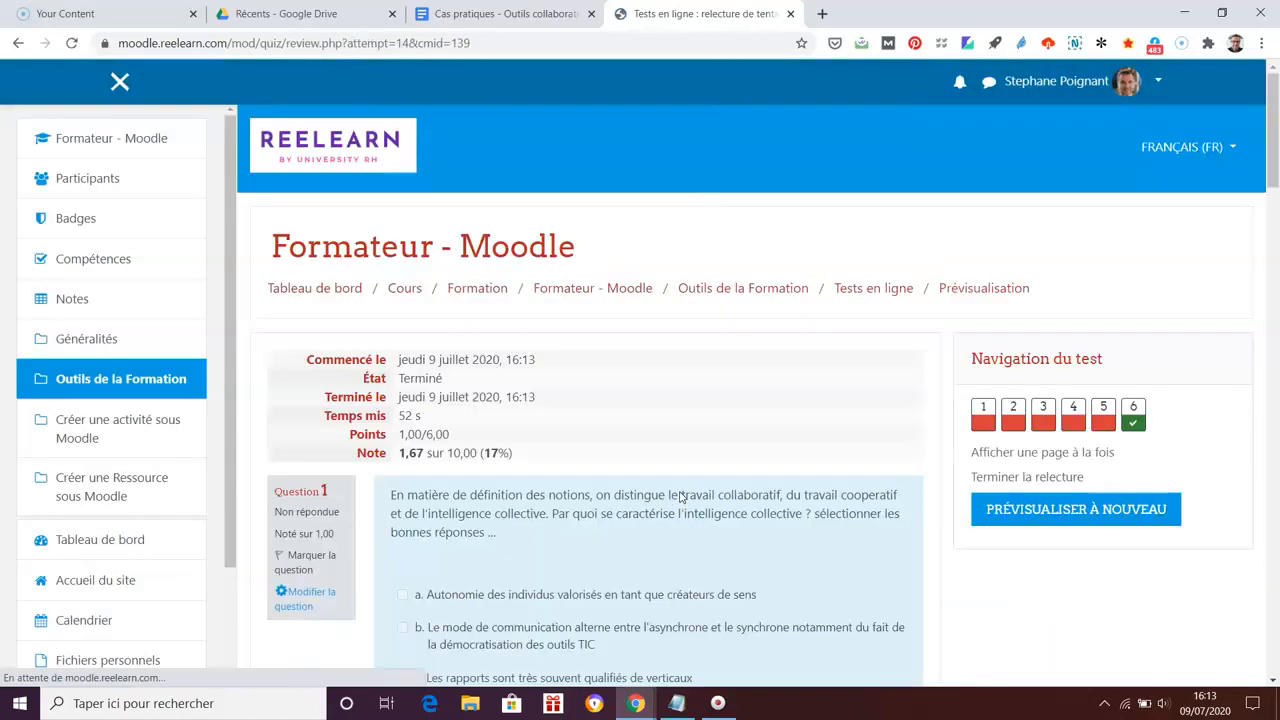
# Step: Review the attempt's grade and the correction of each gap in question 6
pyautogui.scroll(-2, 1260, 480)
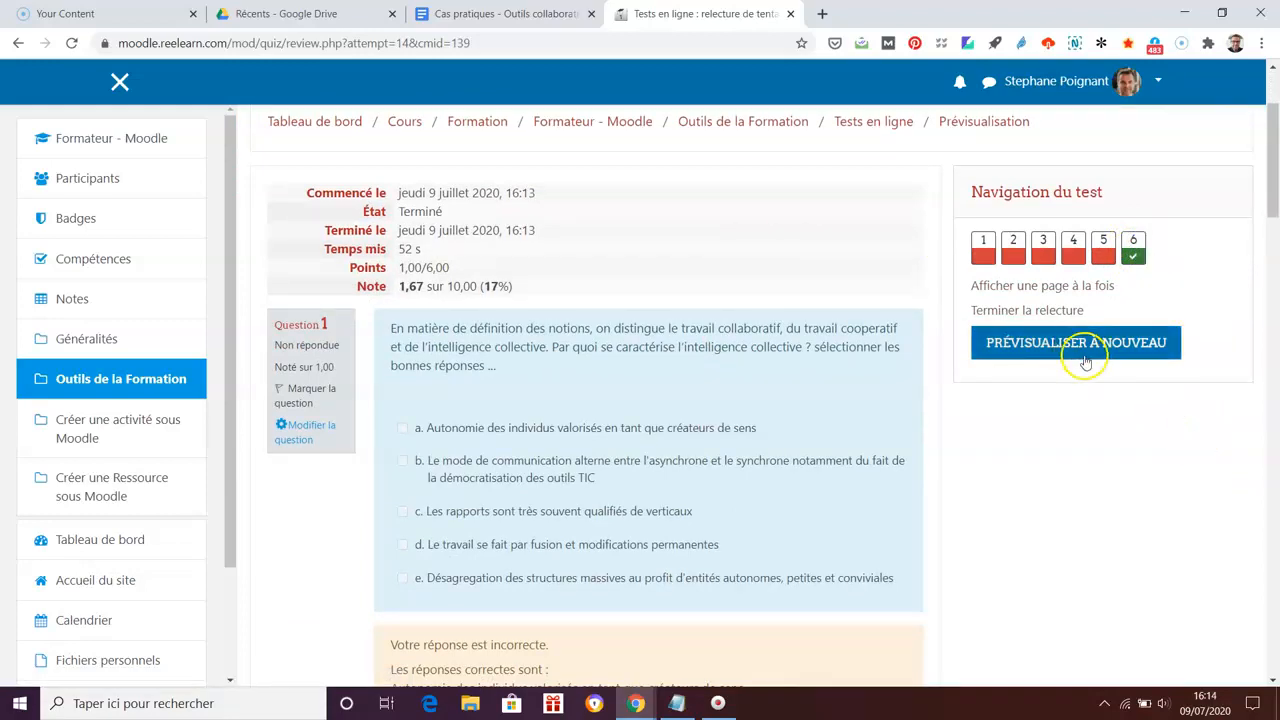
pyautogui.scroll(-15, 1100, 371)
pyautogui.scroll(-10, 1107, 376)
pyautogui.scroll(4, 1108, 376)
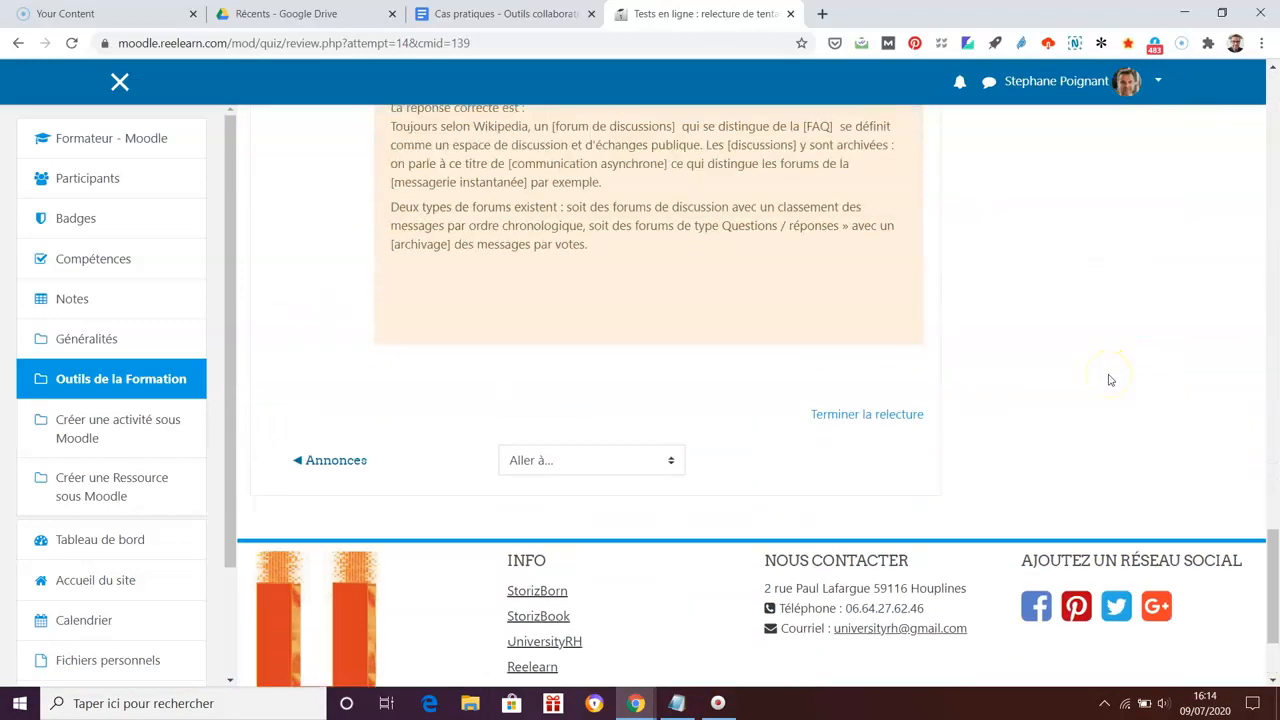
pyautogui.scroll(3, 1062, 381)
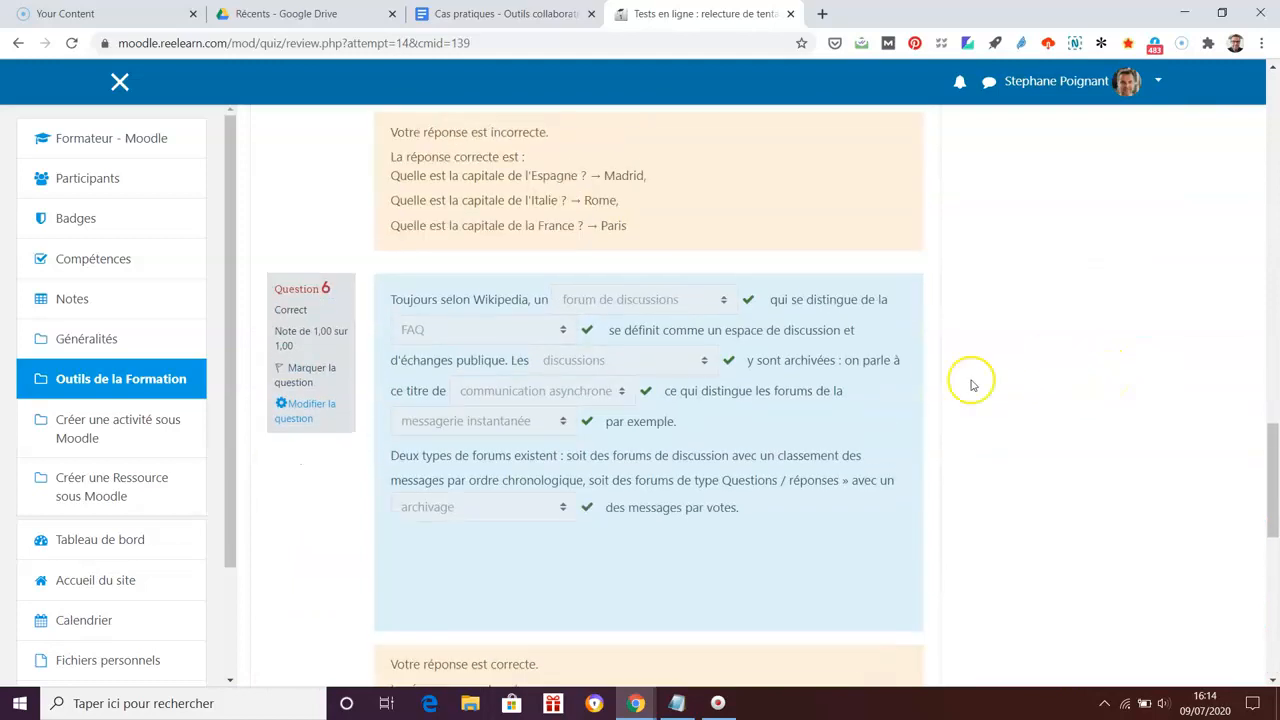